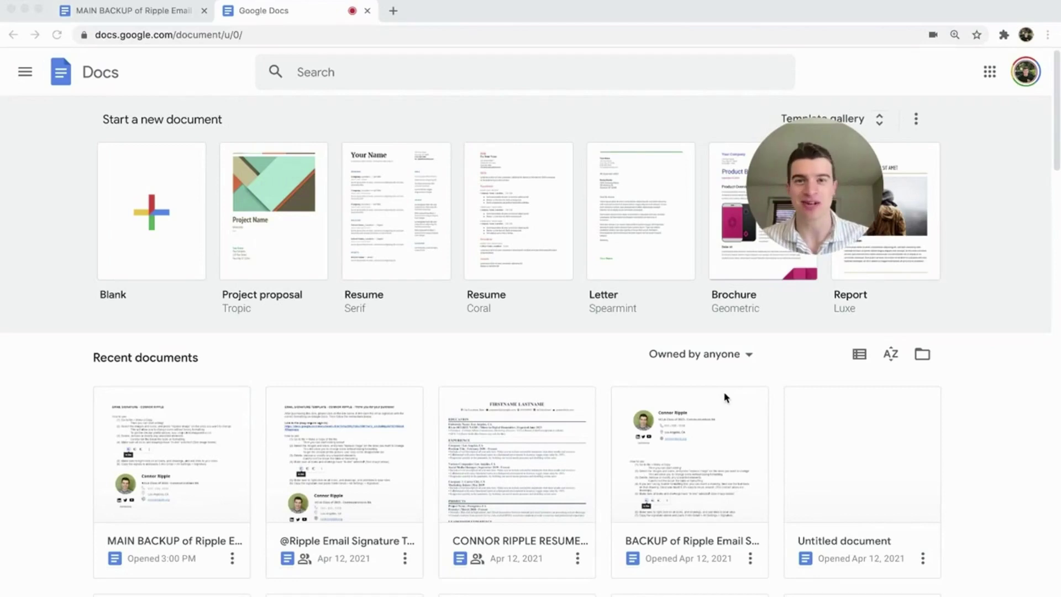
- Create a blank document with a one-row, two-column table, cursor in the right cell
click(170, 203)
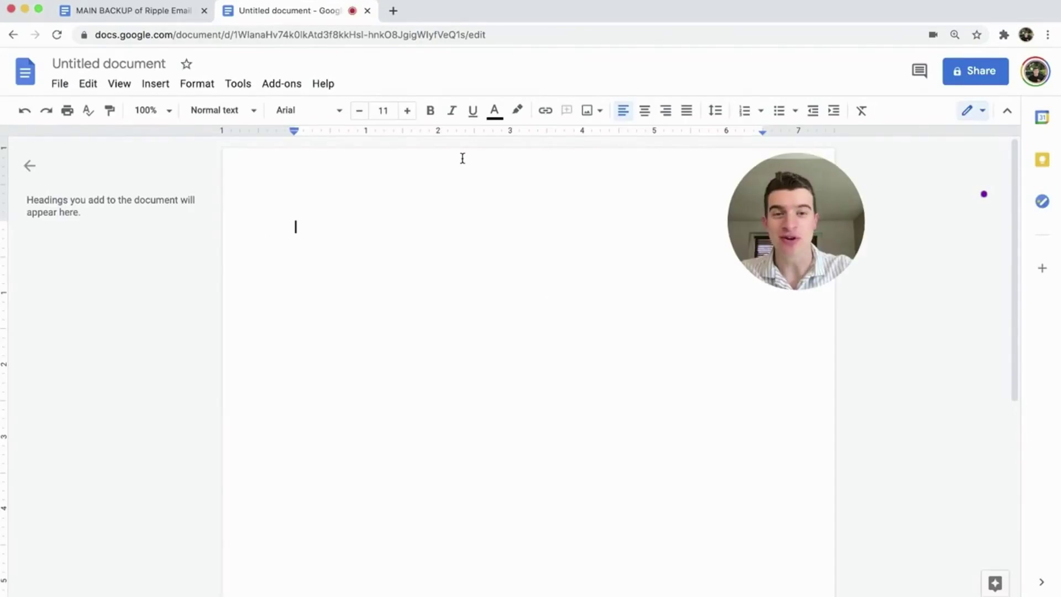
click(148, 89)
mouse_move(178, 135)
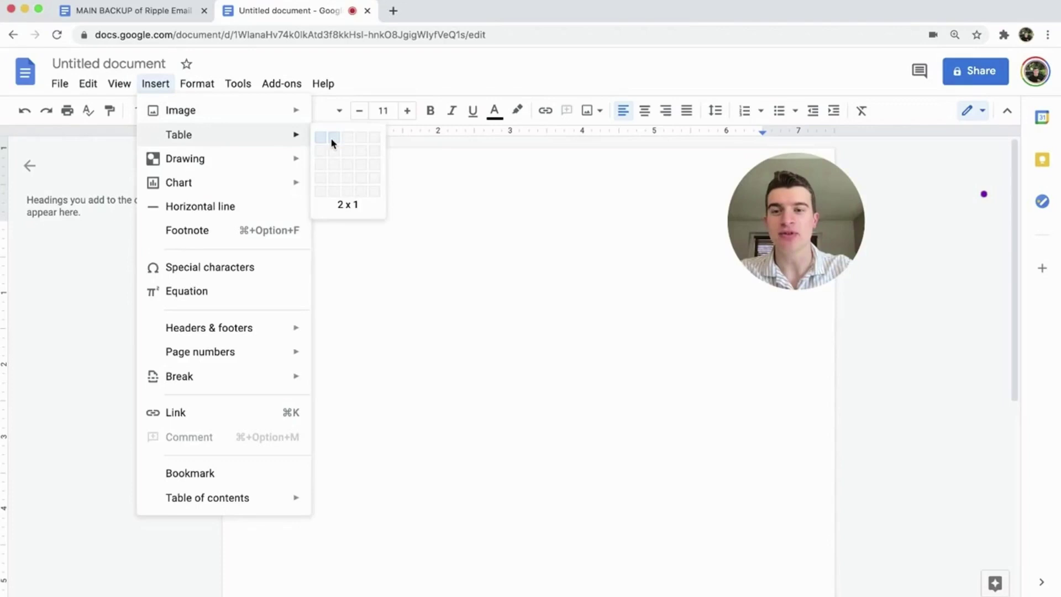
click(334, 138)
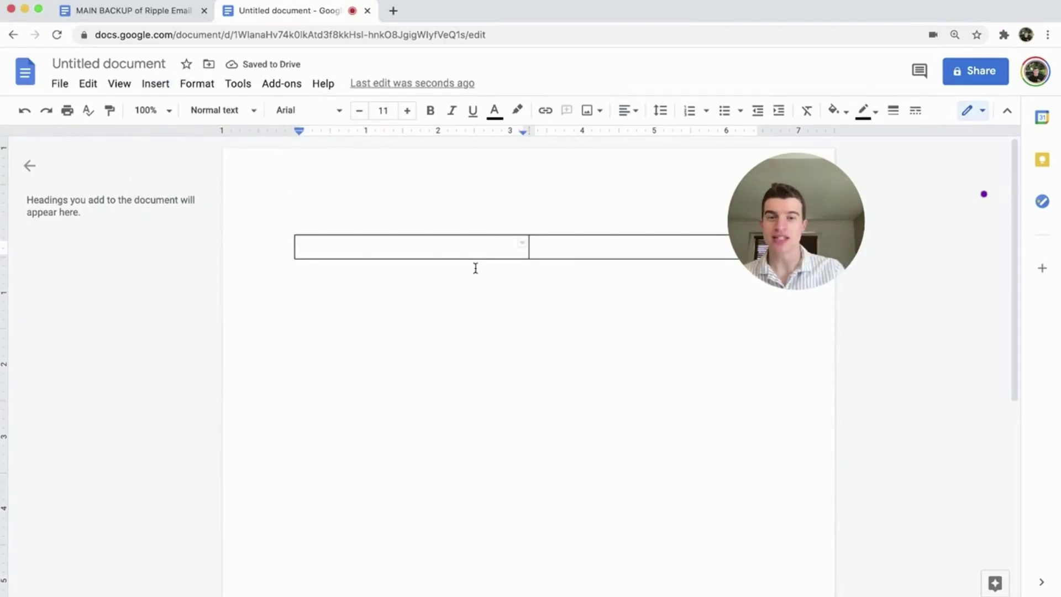
click(567, 251)
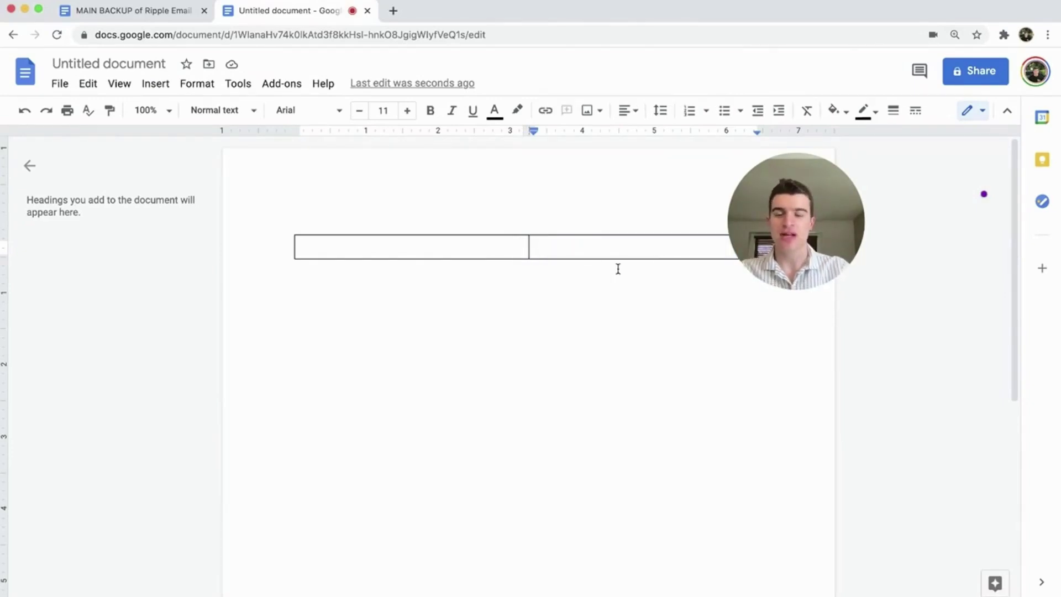
- Type the name in Open Sans in the right cell and start a new line
click(339, 111)
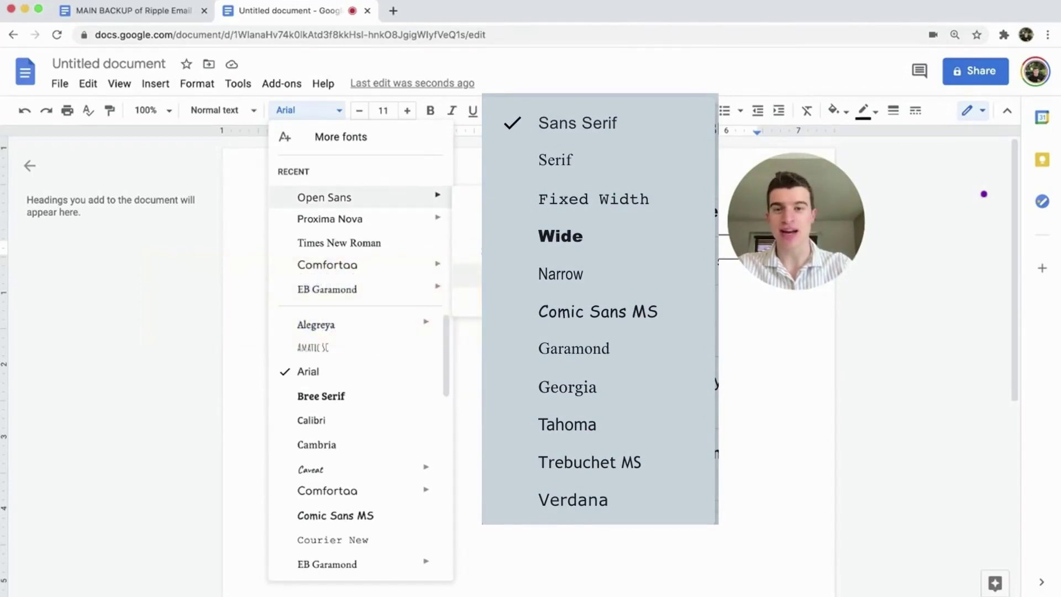
click(324, 197)
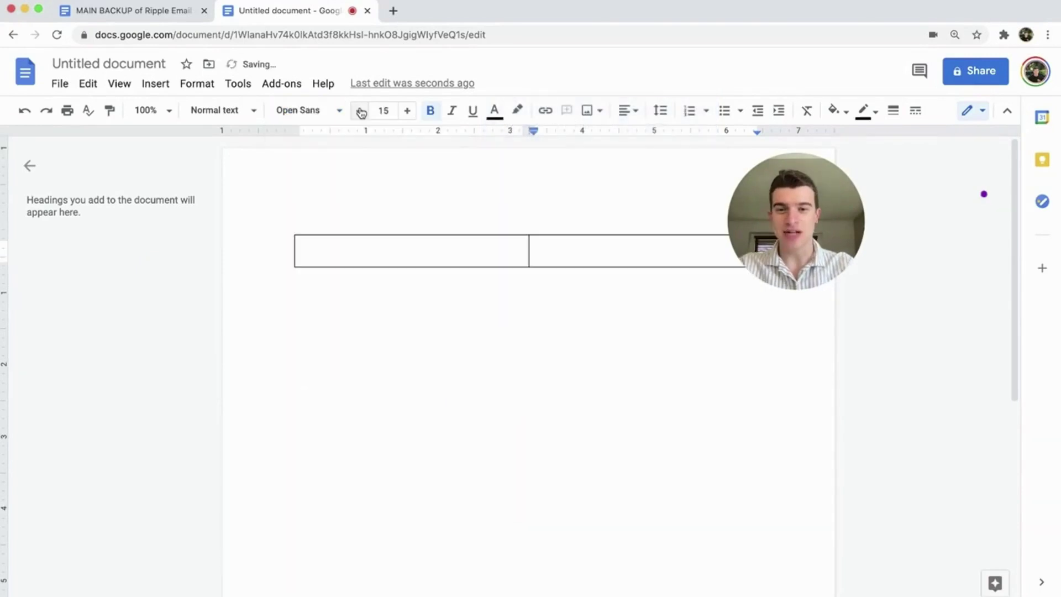
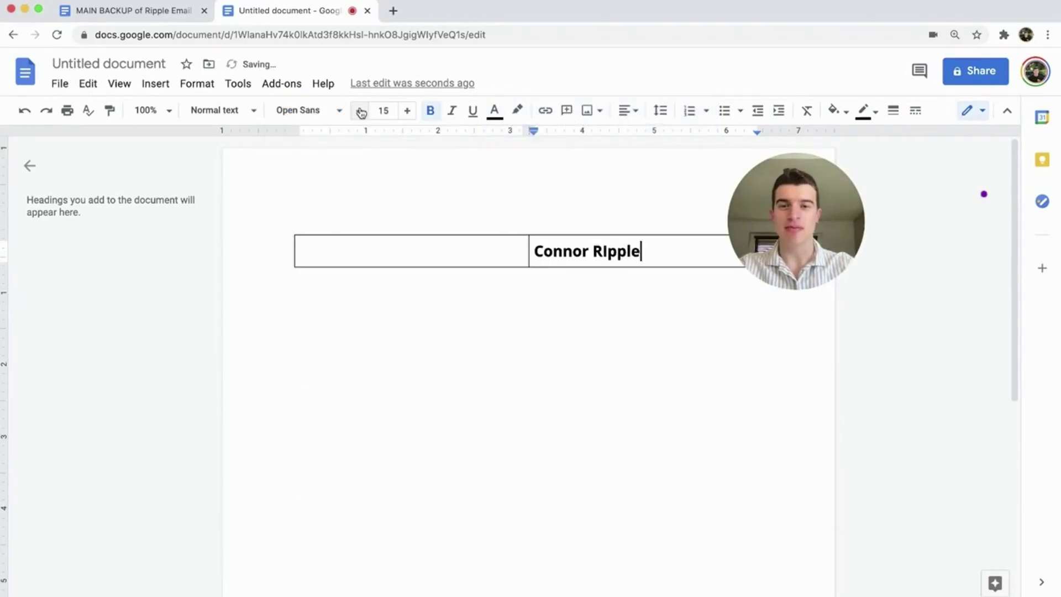
text(ipple)
key(Return)
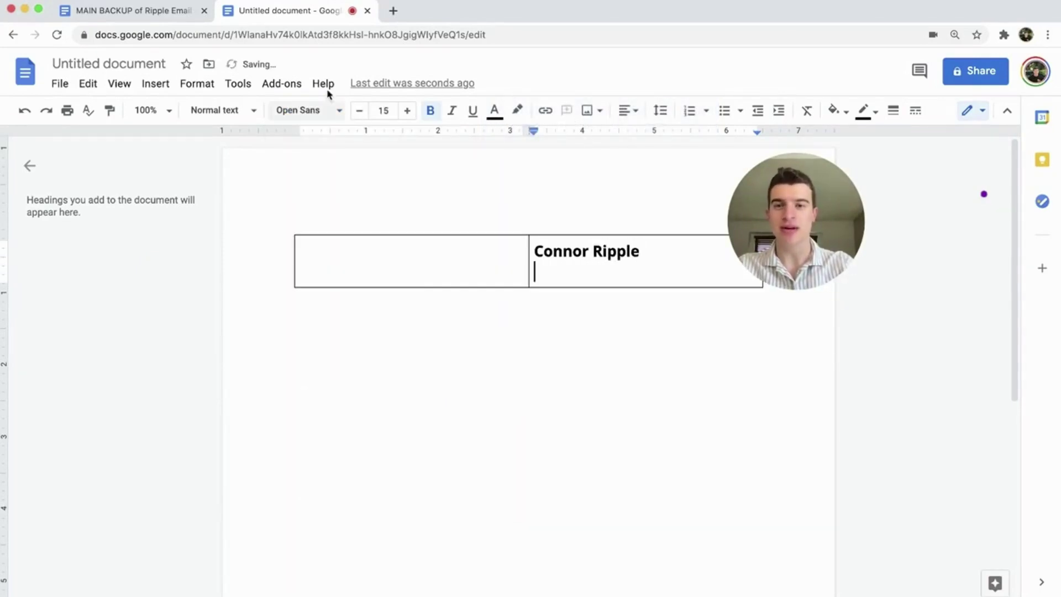
- Turn bold off, set 1.15 line spacing and grey text for the next line
click(430, 113)
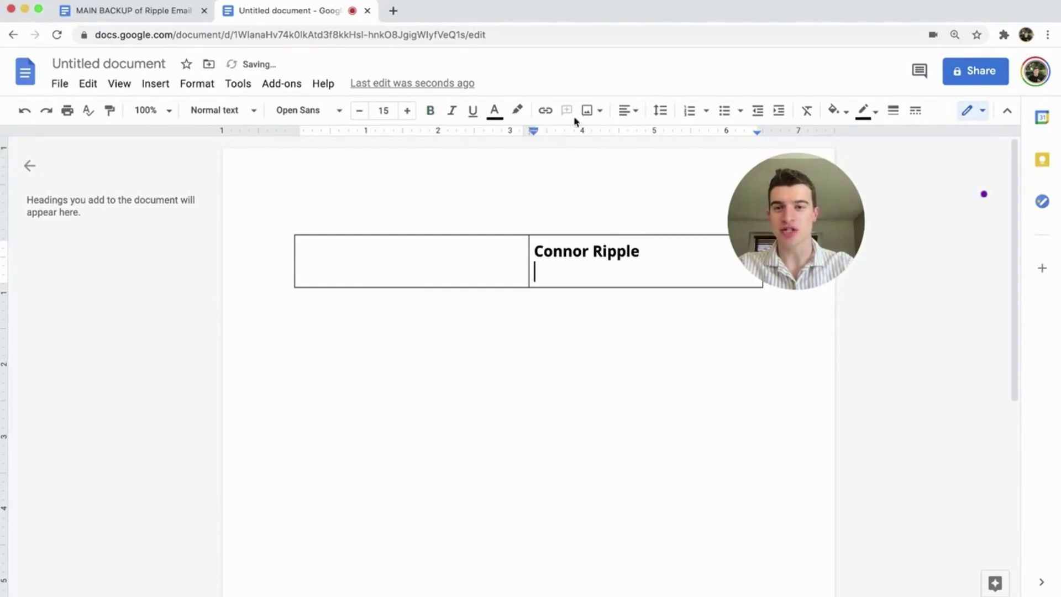
click(660, 112)
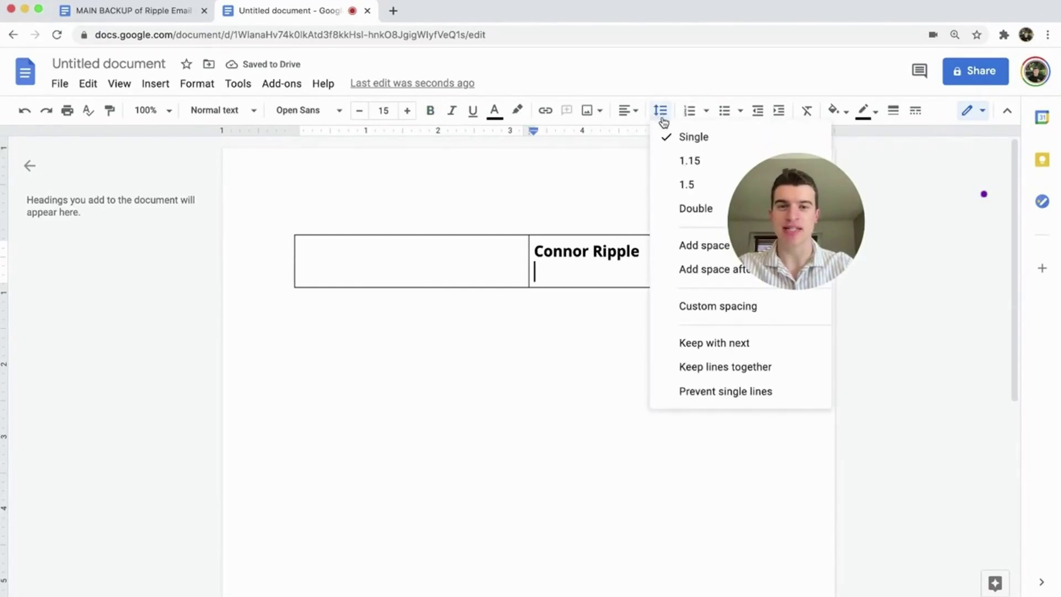
click(674, 160)
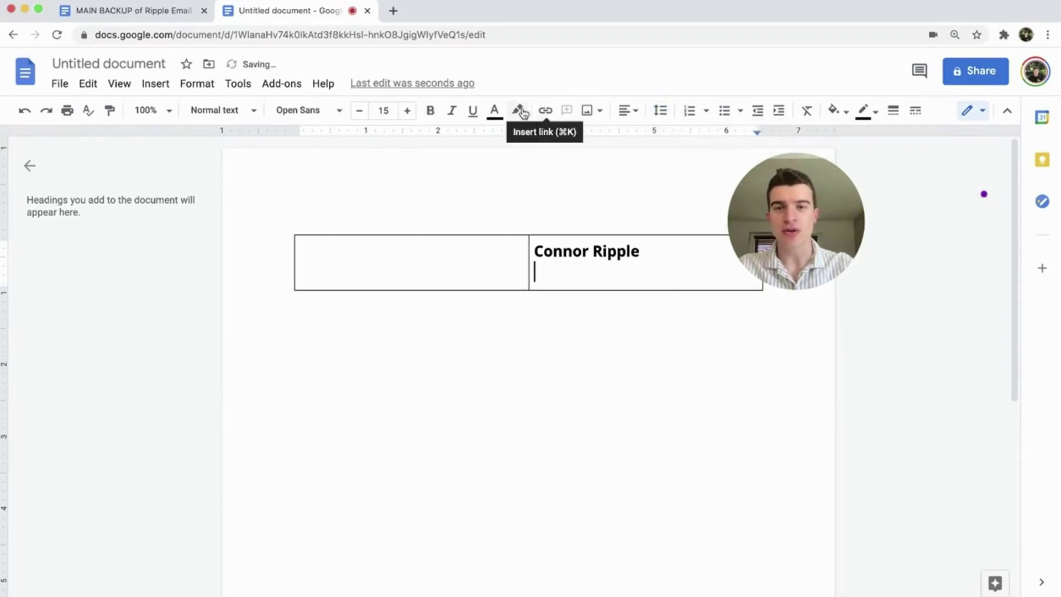
click(500, 112)
click(533, 139)
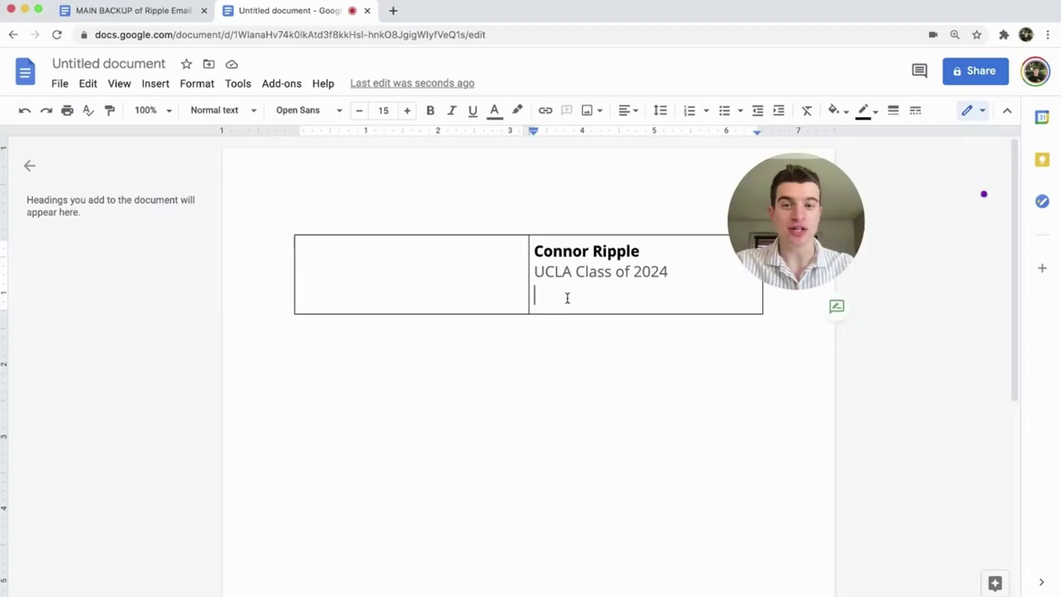
- Add the class-year and LinkedIn lines, linking LinkedIn to the LinkedIn profile URL
text(I)
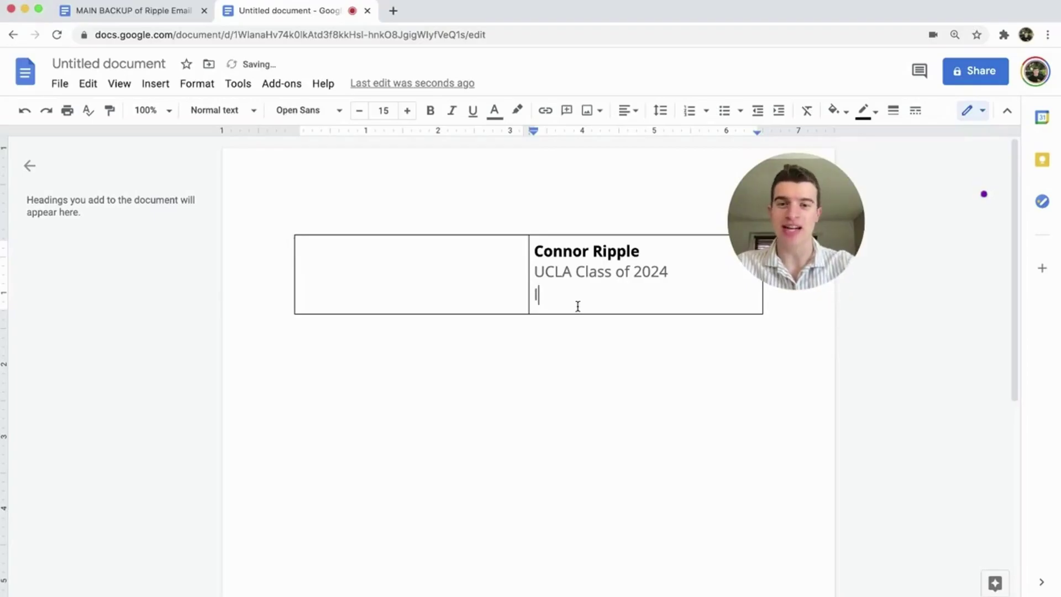
text(LinkedIn)
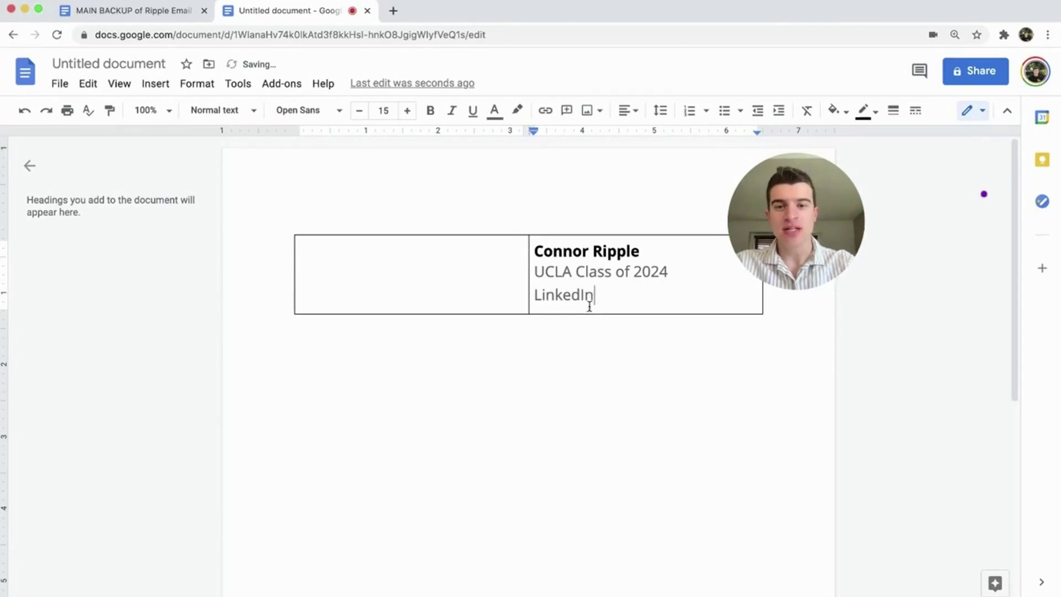
double_click(583, 296)
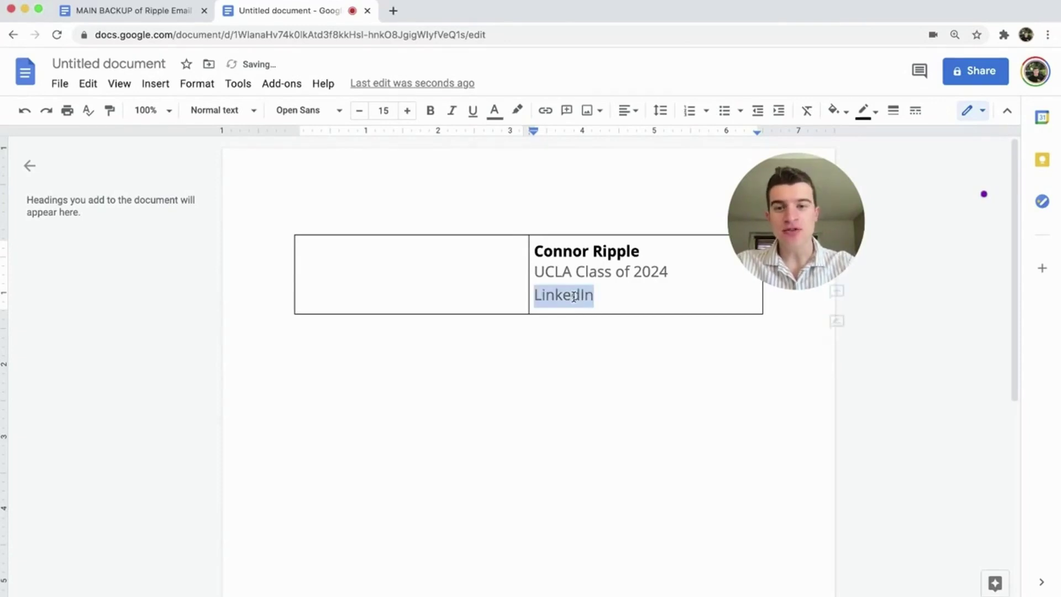
right_click(580, 301)
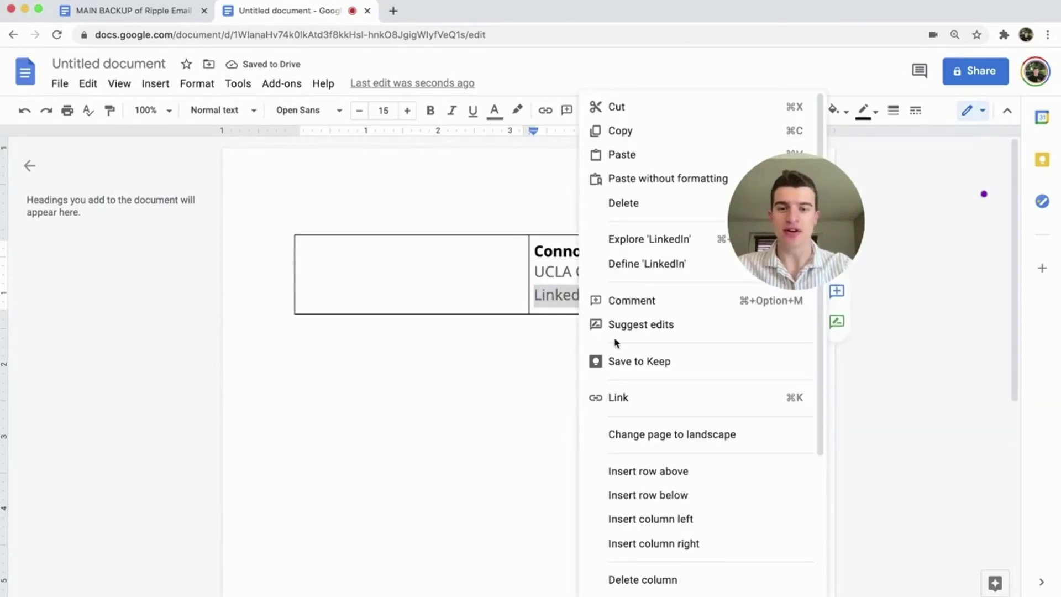
click(614, 396)
text(li)
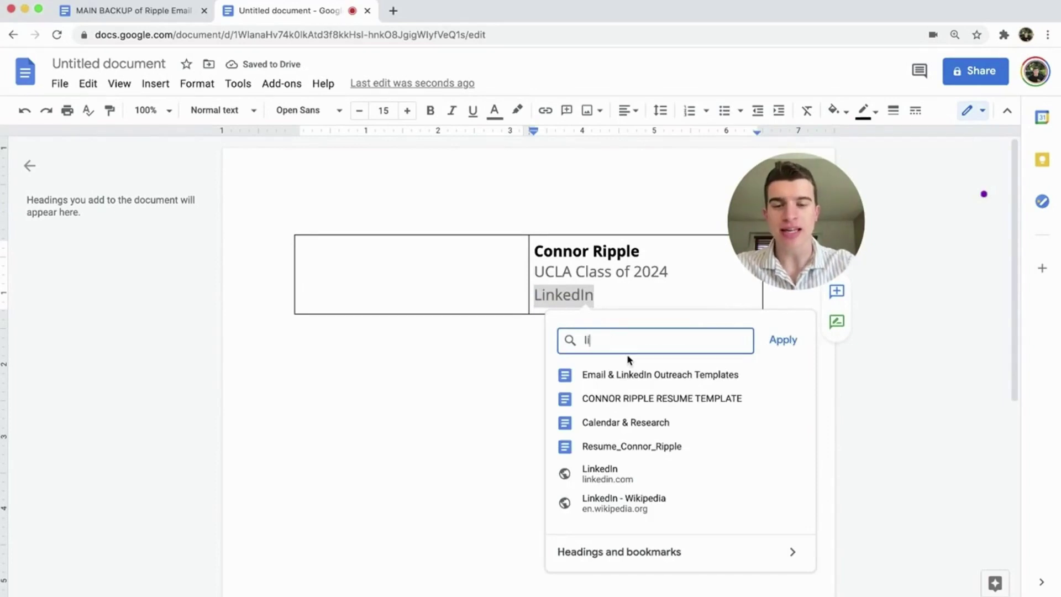
text(nkedin.c)
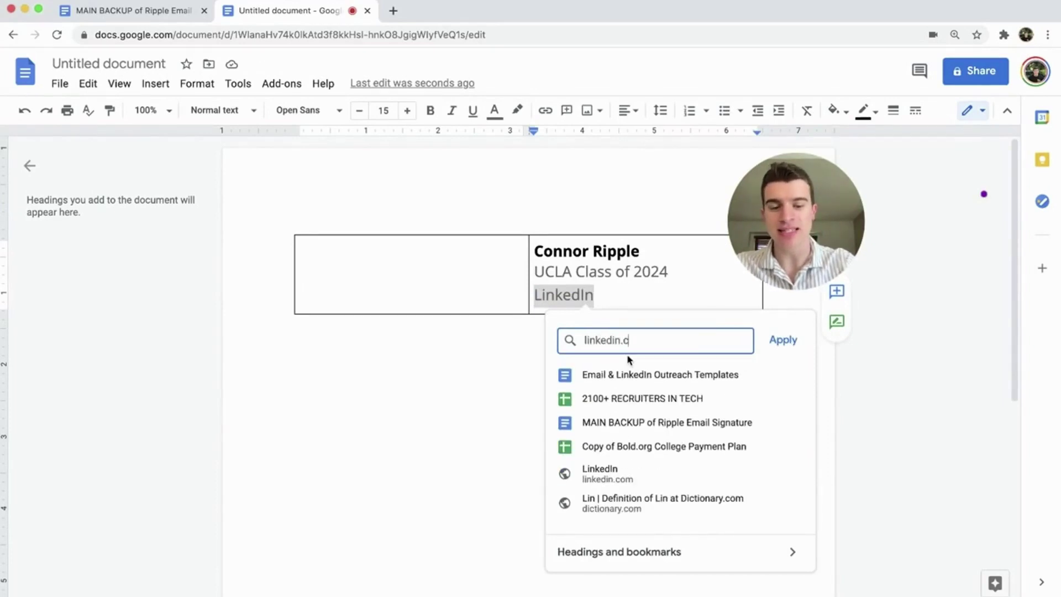
text(om/.)
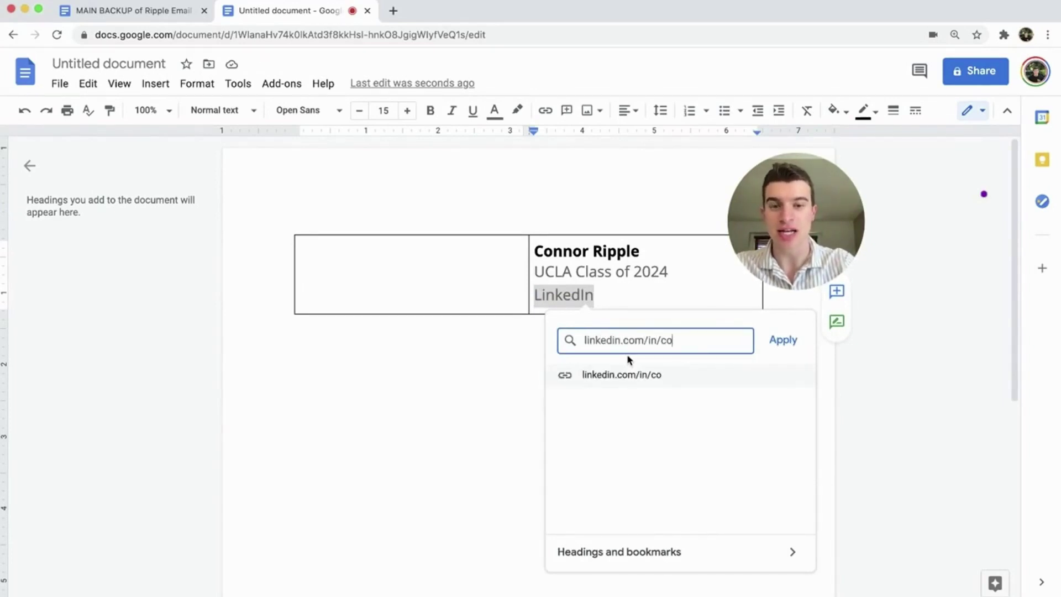
text(nnorripple)
click(785, 335)
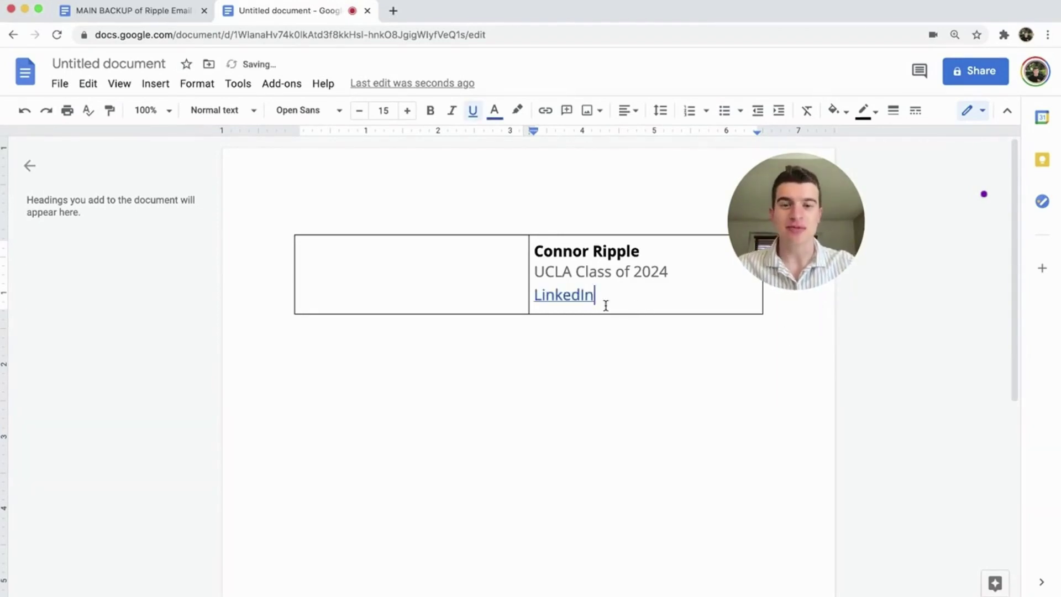
- Recolour the LinkedIn link text grey
drag(606, 306, 532, 301)
click(495, 110)
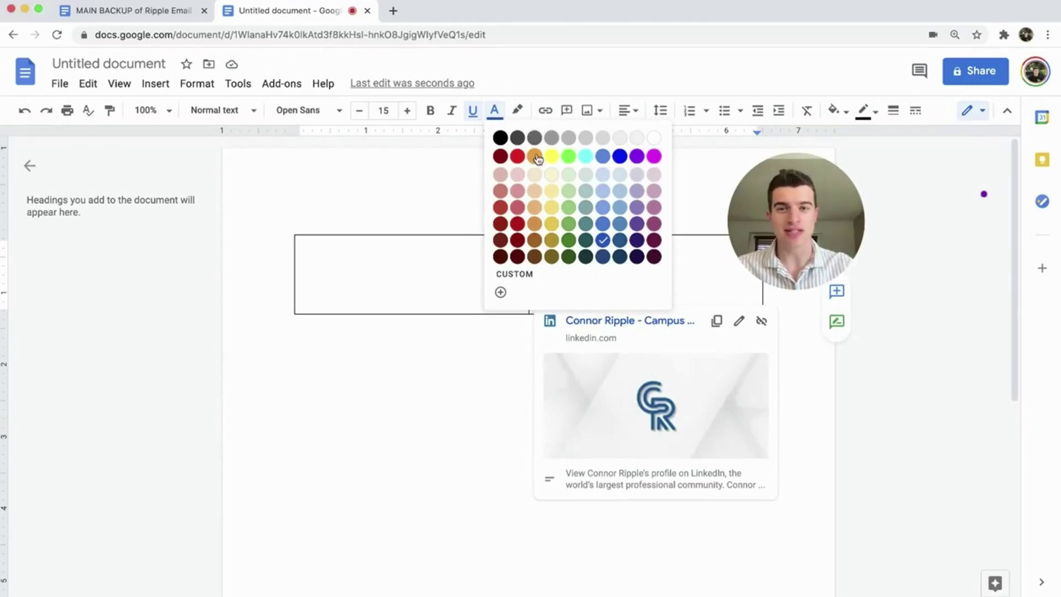
click(569, 142)
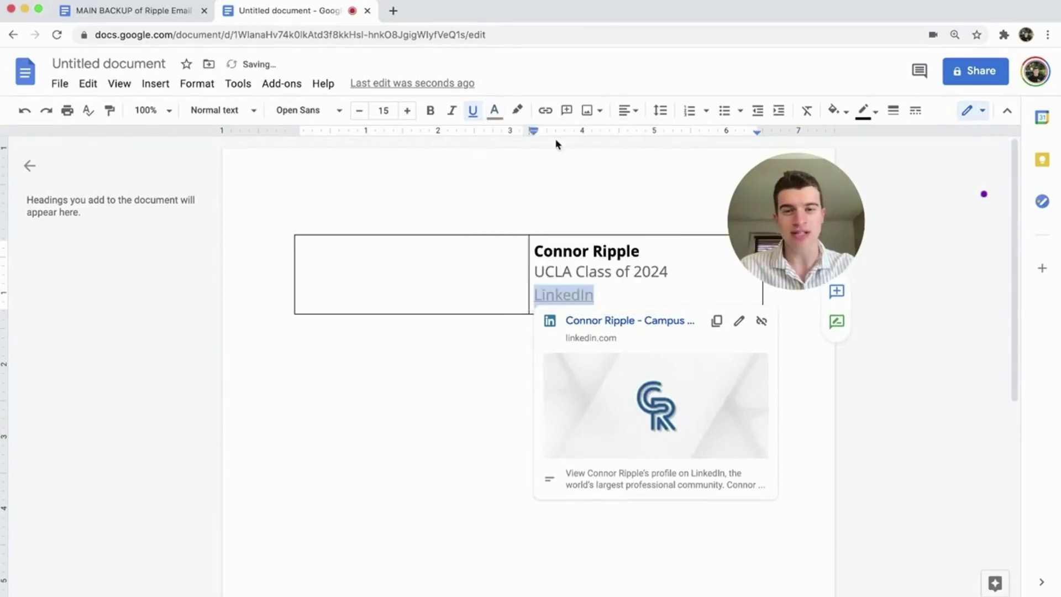
click(617, 291)
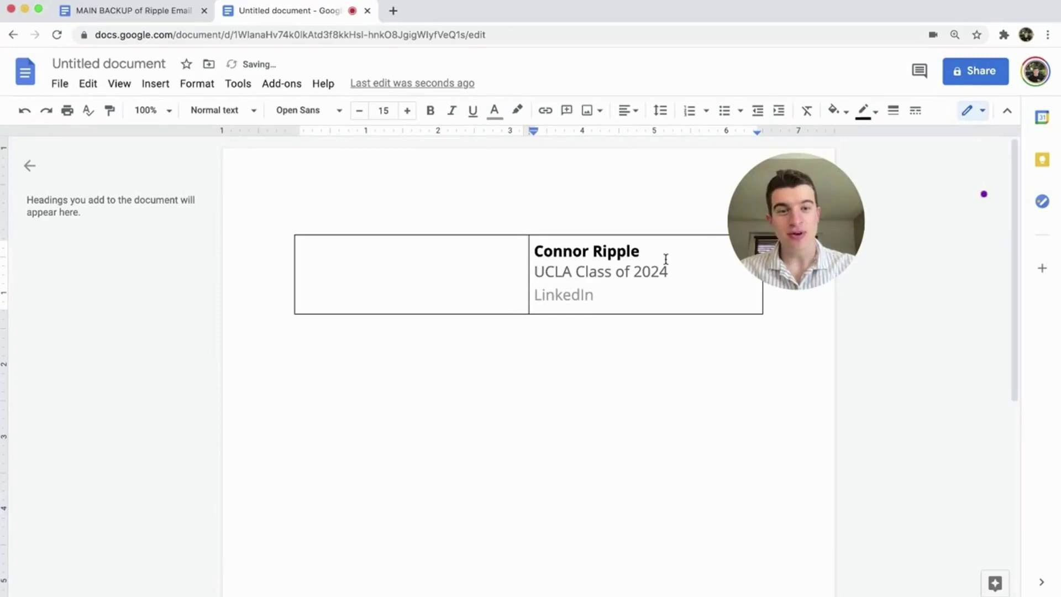
- Search Google Images for LinkedIn icons filtered to transparent backgrounds
click(393, 10)
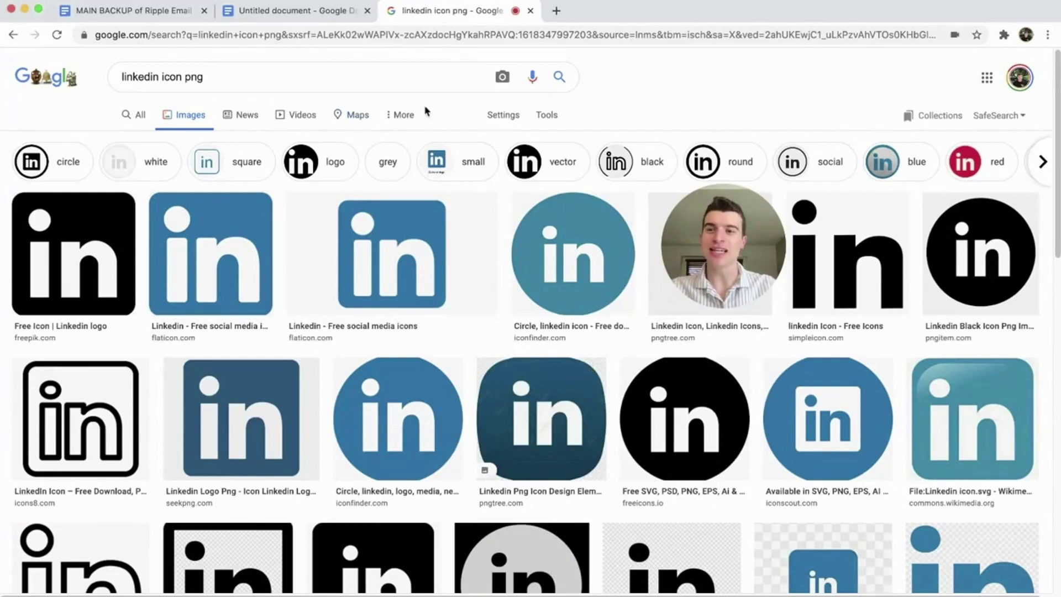
click(399, 117)
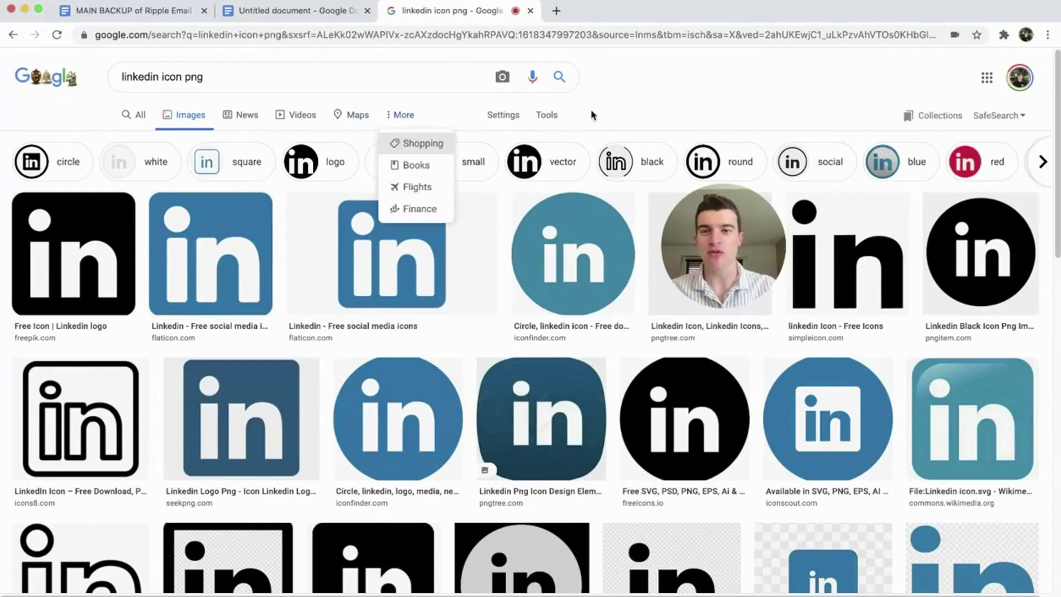
click(558, 117)
click(168, 141)
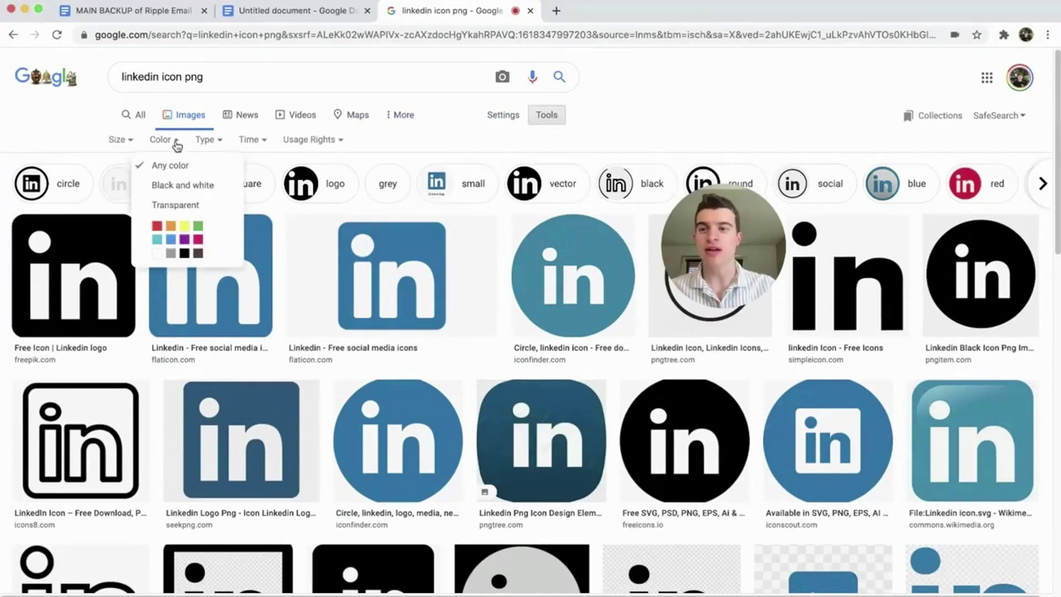
click(176, 209)
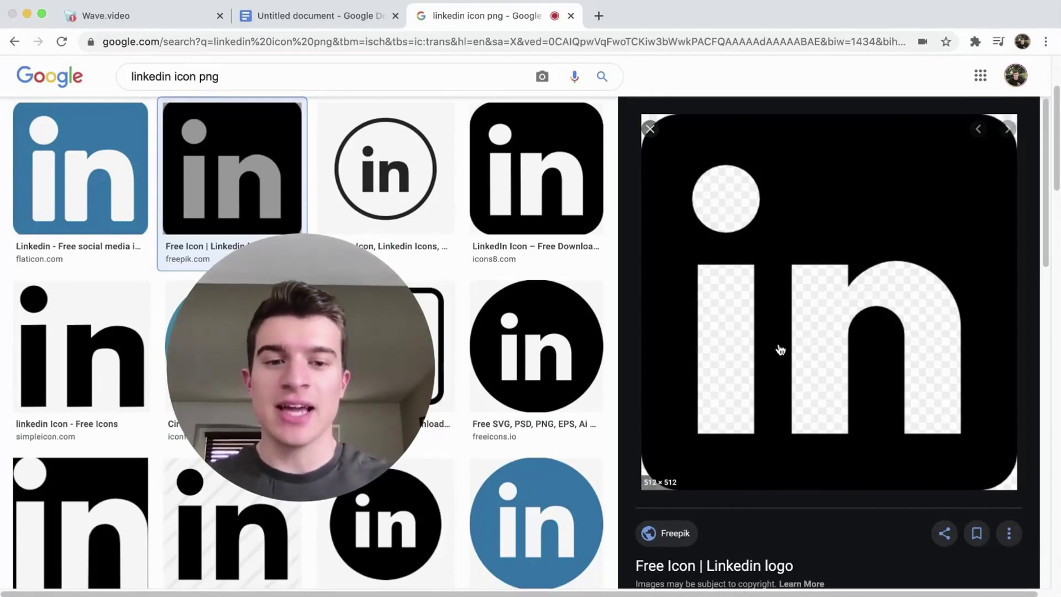
key(super+Tab)
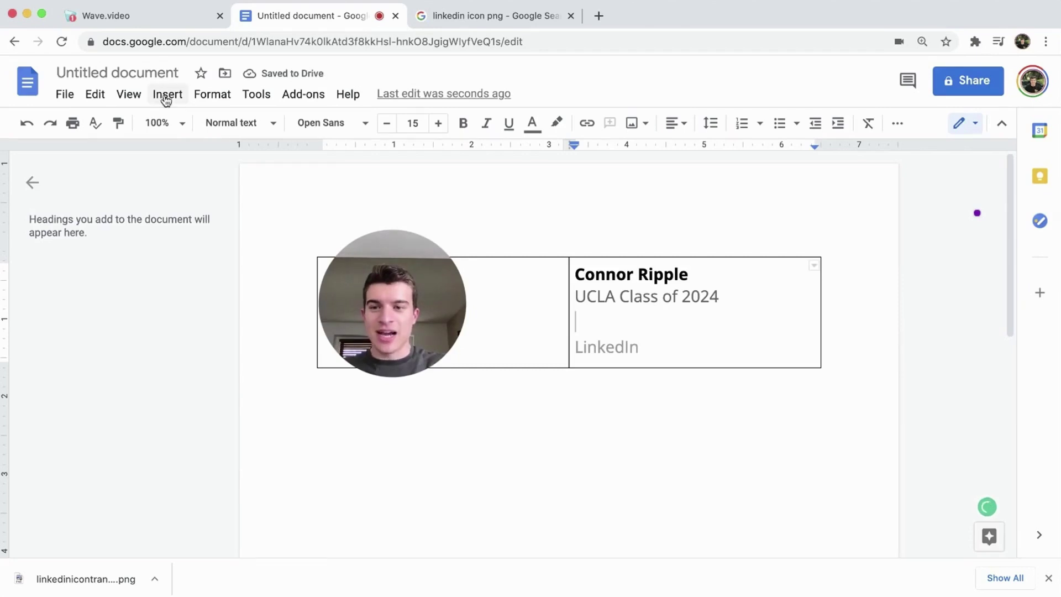
- Upload the LinkedIn icon PNG into the right cell and select it
click(168, 94)
click(376, 130)
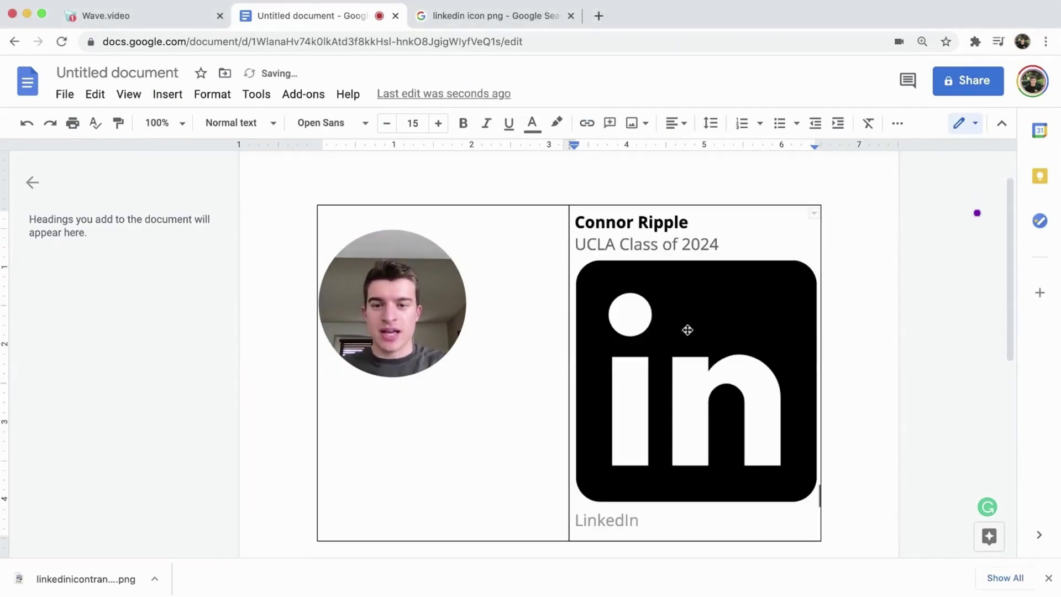
click(696, 385)
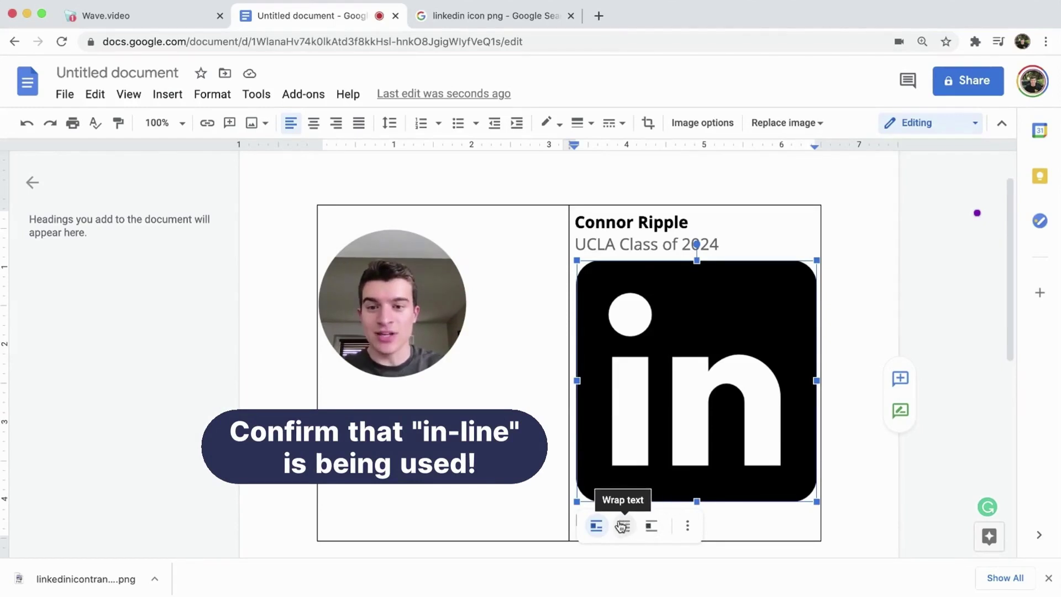
- Link the LinkedIn icon to the LinkedIn profile
right_click(662, 429)
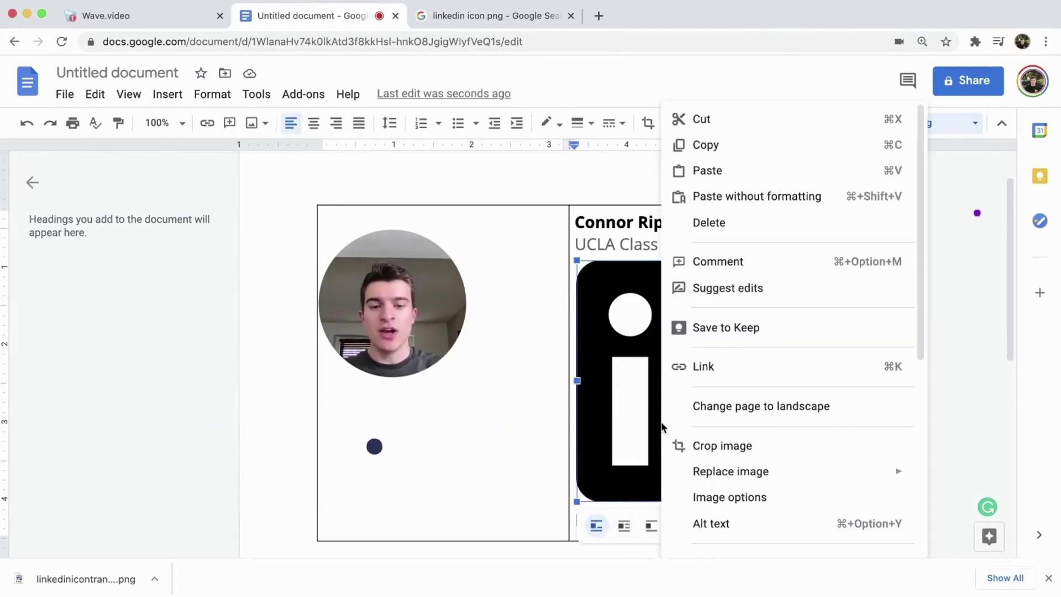
click(721, 368)
click(695, 318)
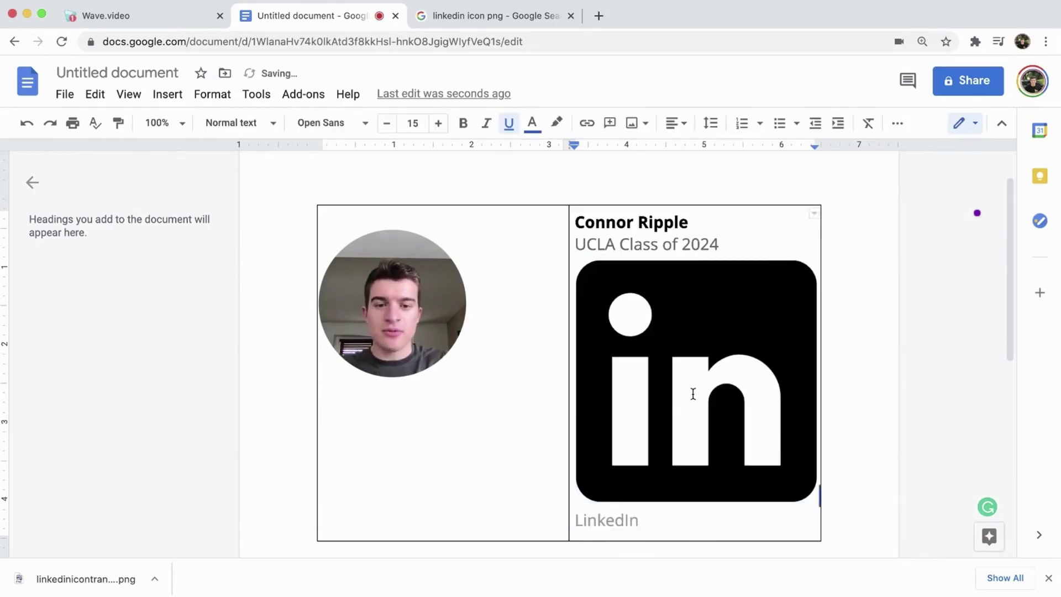
- Shrink the icon to text size, keeping the LinkedIn text on its own line
click(693, 394)
mouse_move(817, 501)
mouse_down()
mouse_move(673, 344)
mouse_move(601, 284)
mouse_up()
click(597, 294)
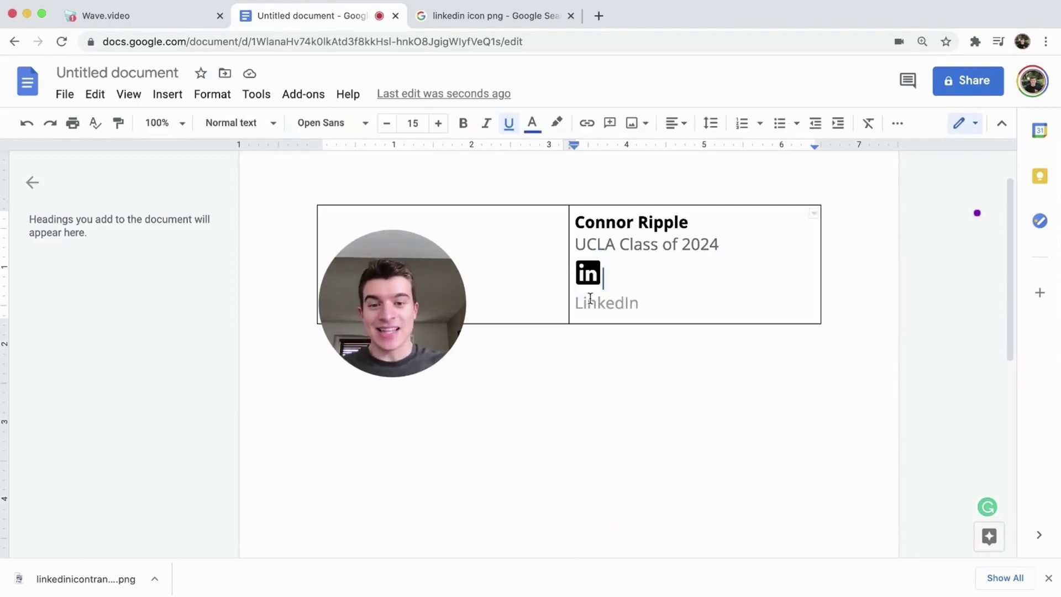
click(576, 303)
key(BackSpace)
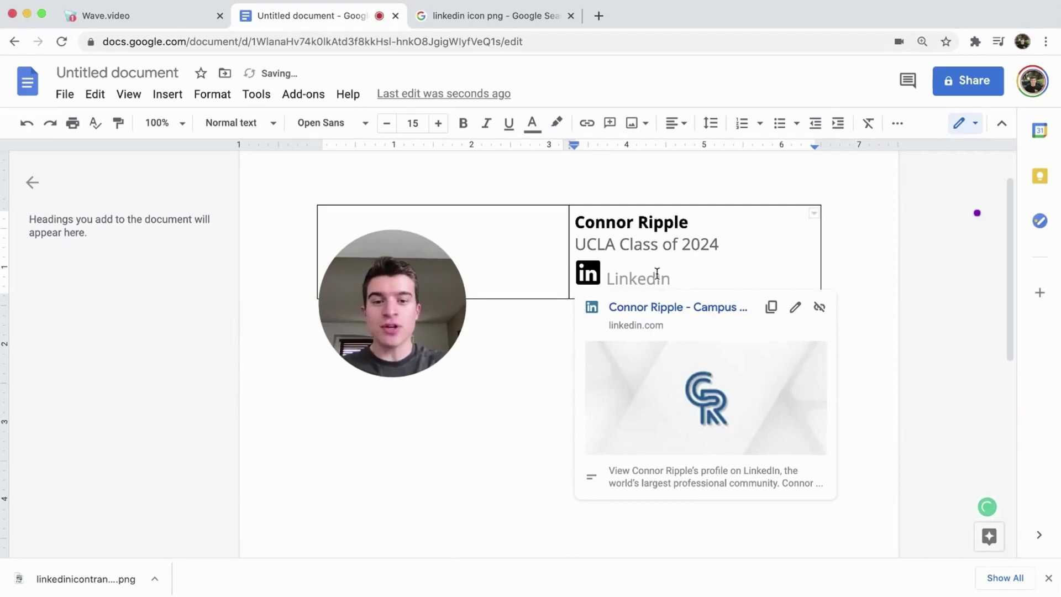
key(Return)
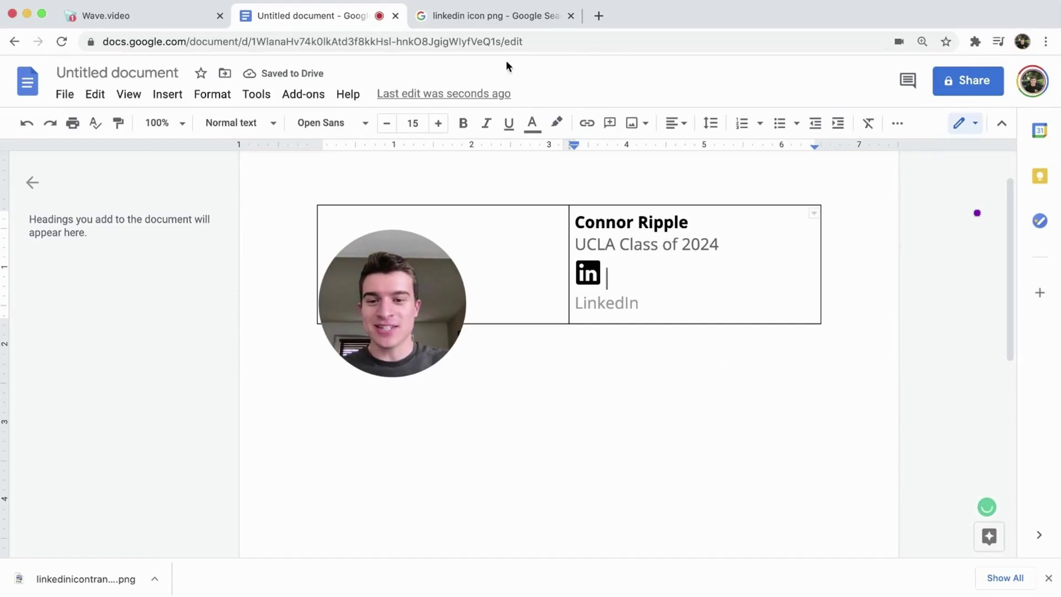
- Return to the image search tab to find a transparent Instagram icon
click(489, 17)
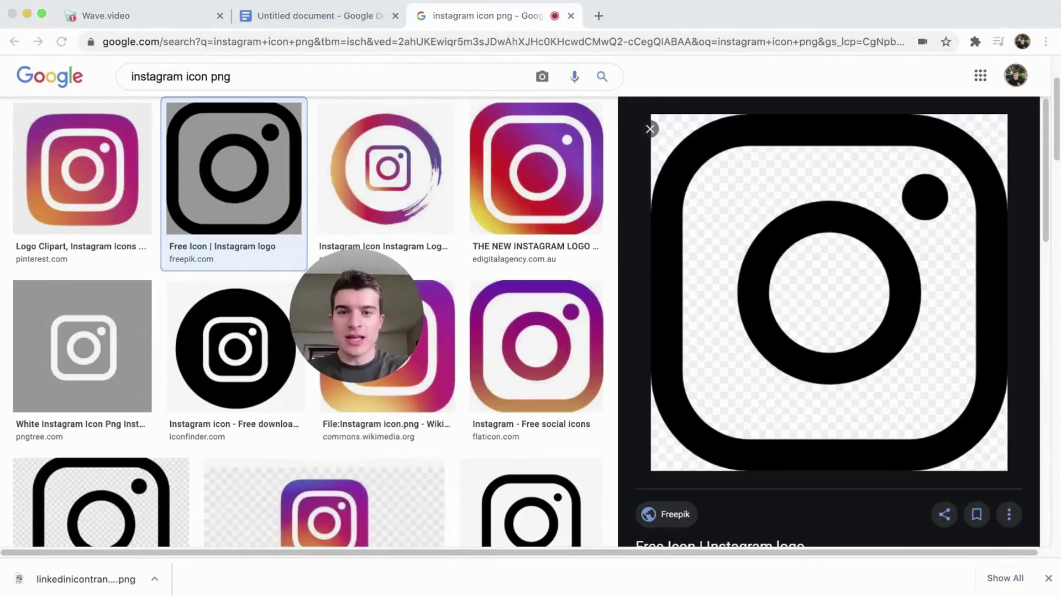
- Duplicate the LinkedIn icon by copying and pasting it right beside itself
click(346, 20)
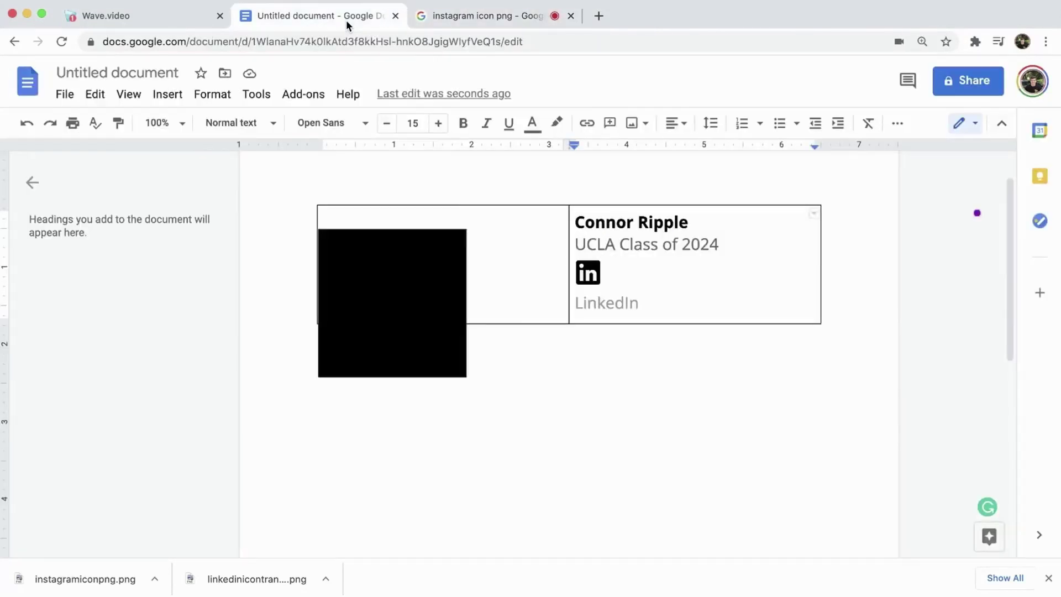
right_click(585, 307)
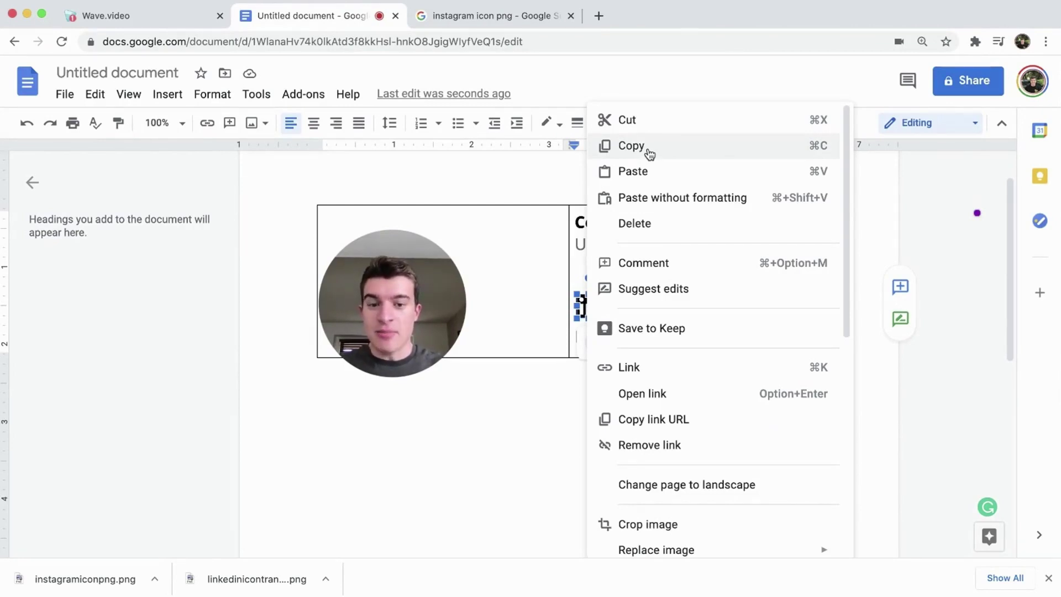
click(650, 154)
right_click(608, 274)
click(641, 173)
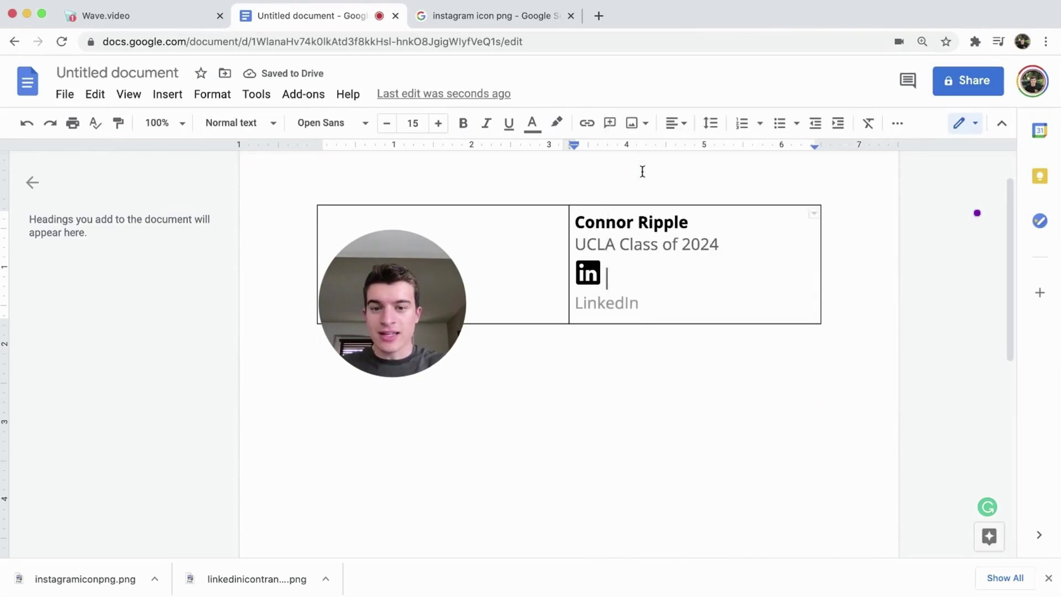
- Replace the pasted copy with the Instagram icon uploaded from the computer
click(621, 279)
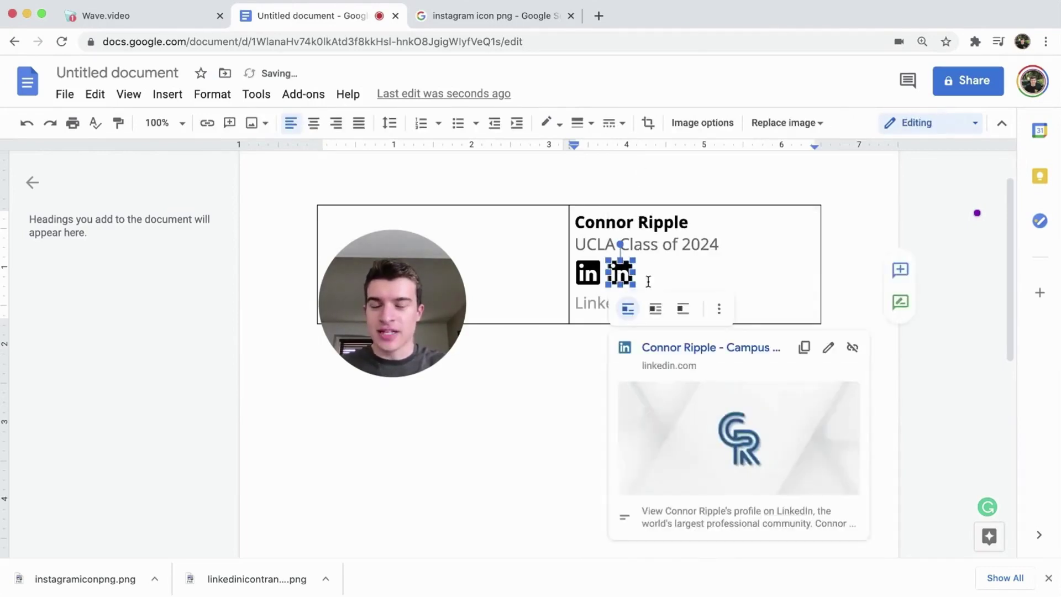
click(648, 281)
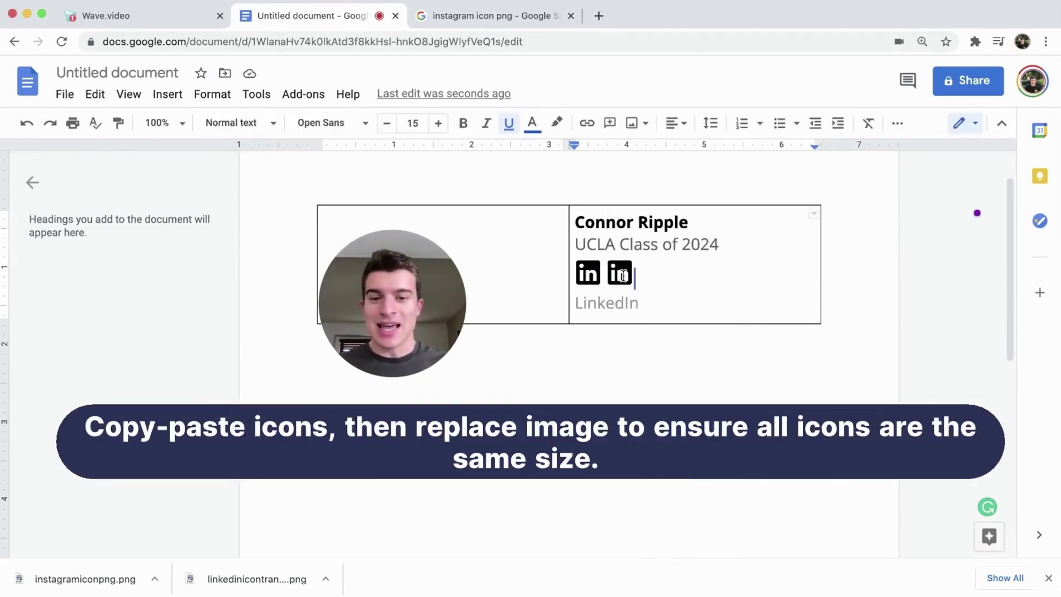
click(625, 278)
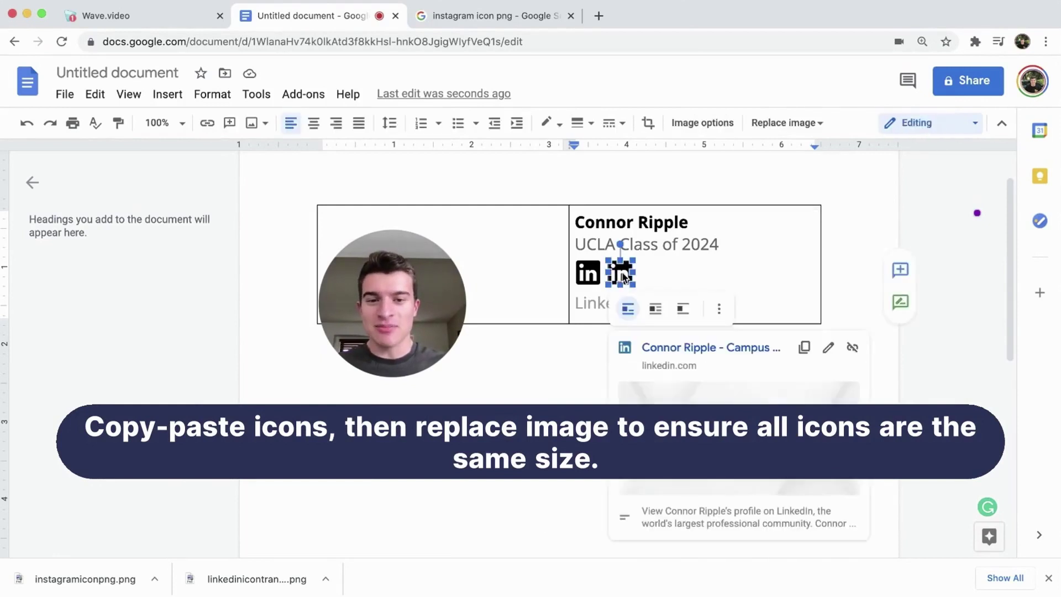
click(771, 126)
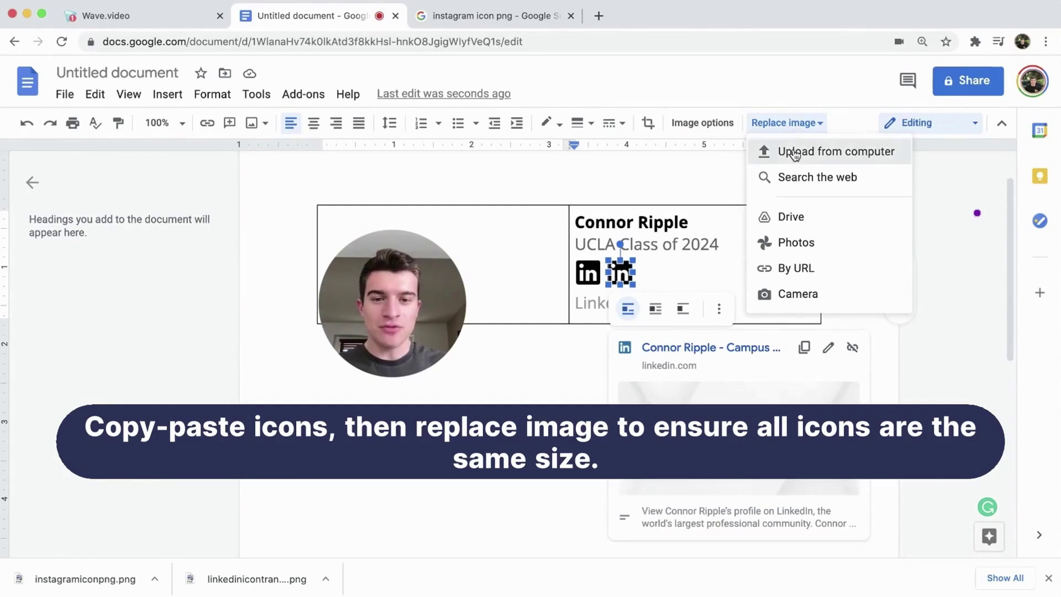
click(795, 153)
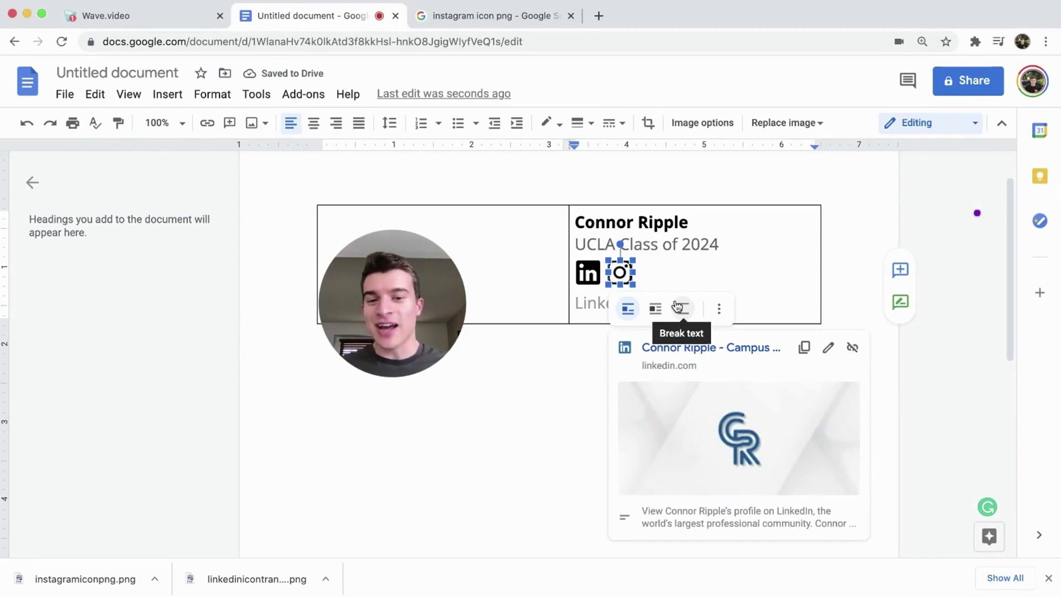
- Change the Instagram icon's copied link from linkedin to the Instagram profile
right_click(619, 275)
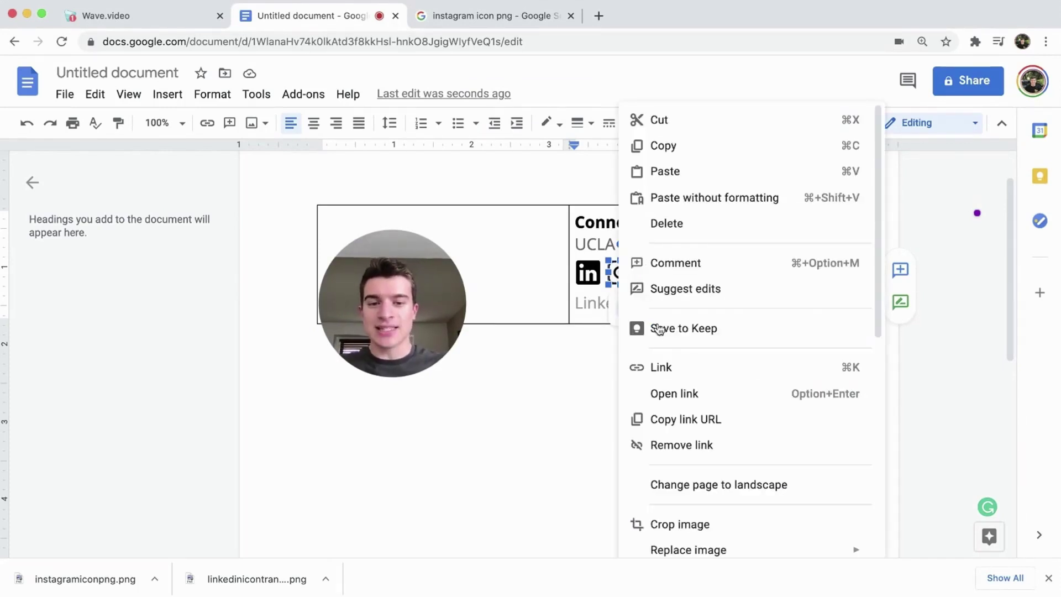
click(674, 369)
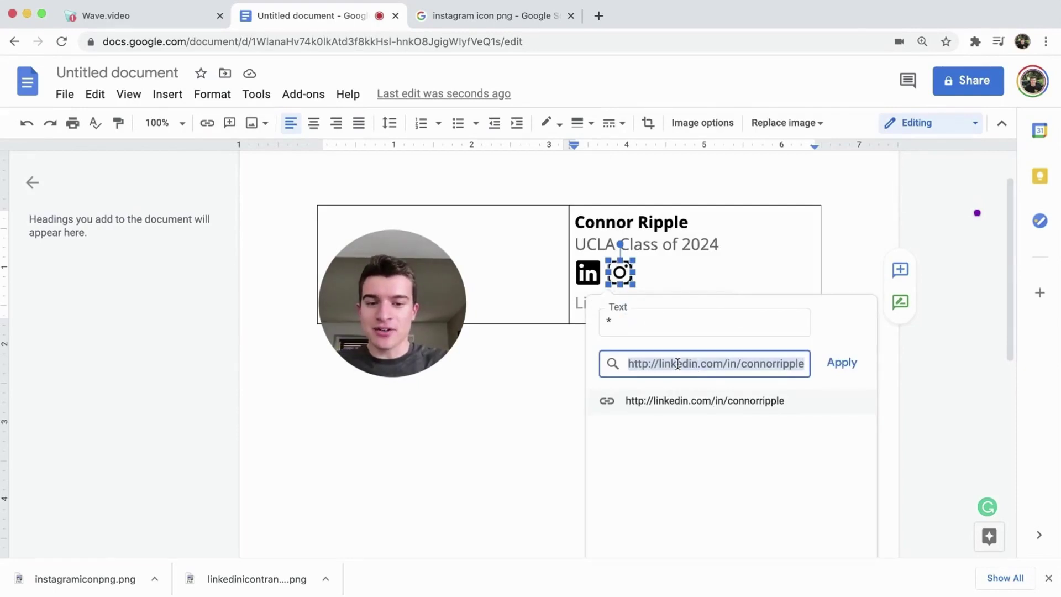
double_click(677, 364)
text(instagram)
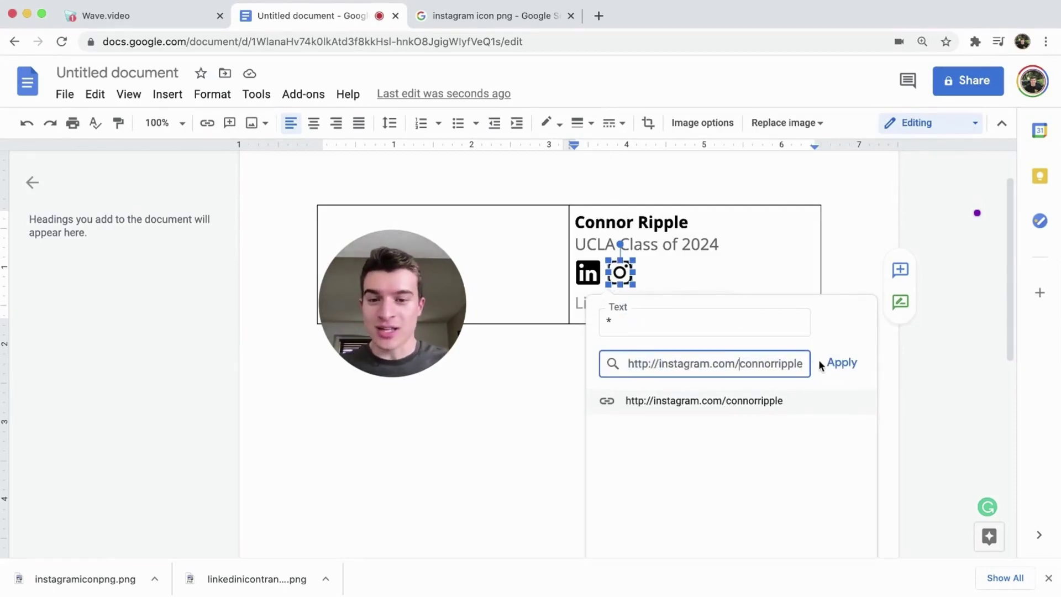
click(842, 363)
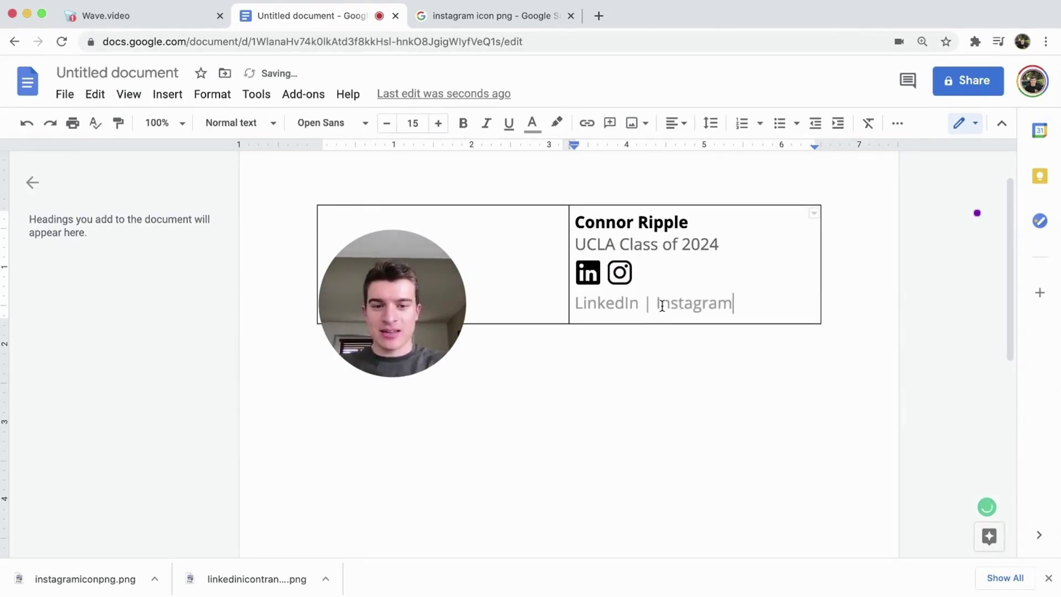
- Link the word Instagram to the pasted Instagram profile address
double_click(694, 304)
key(ctrl+k)
key(ctrl+v)
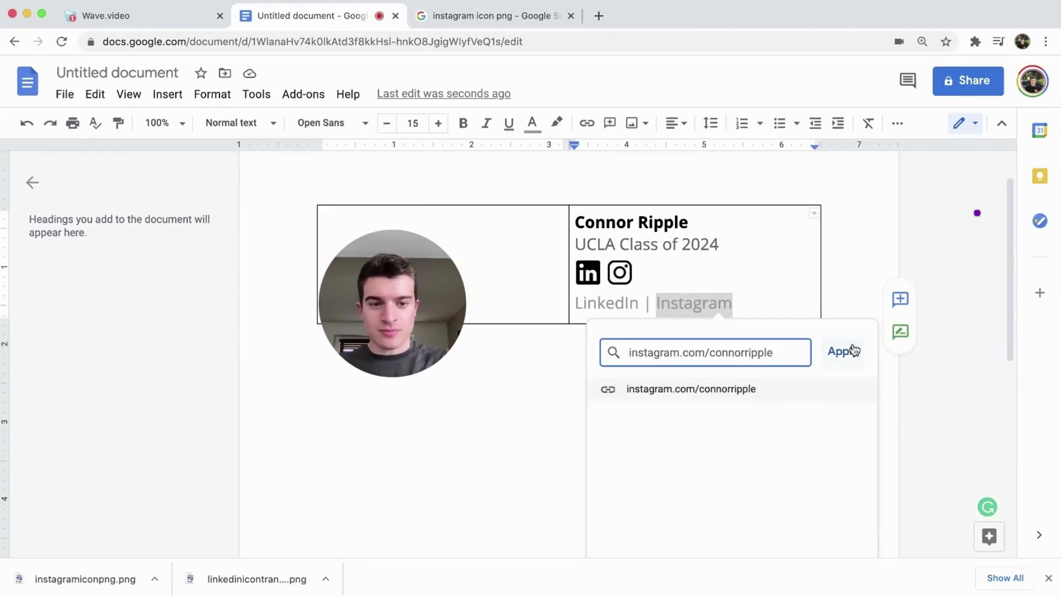
click(851, 359)
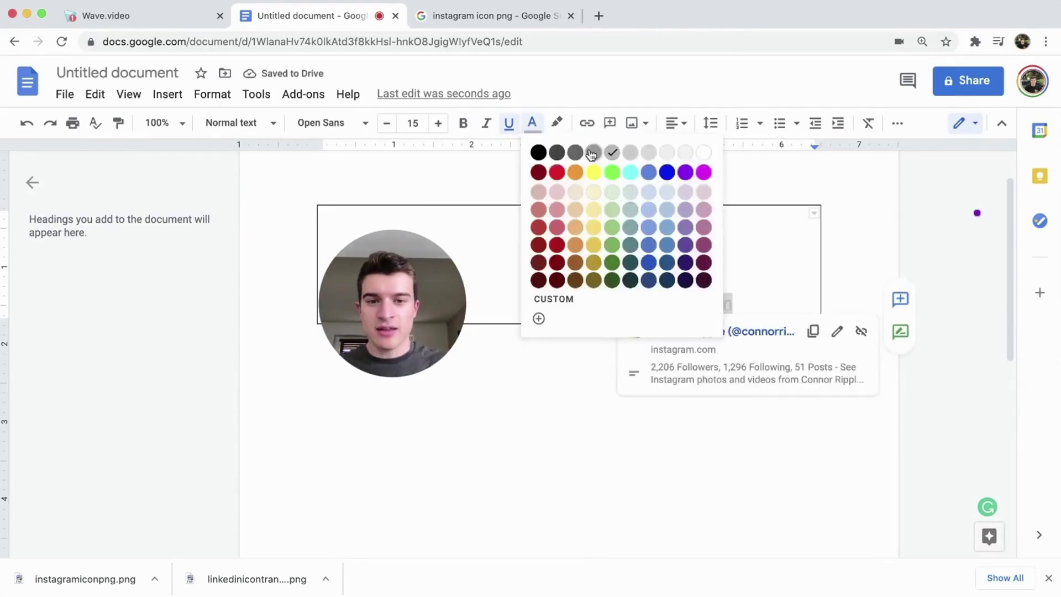
click(542, 371)
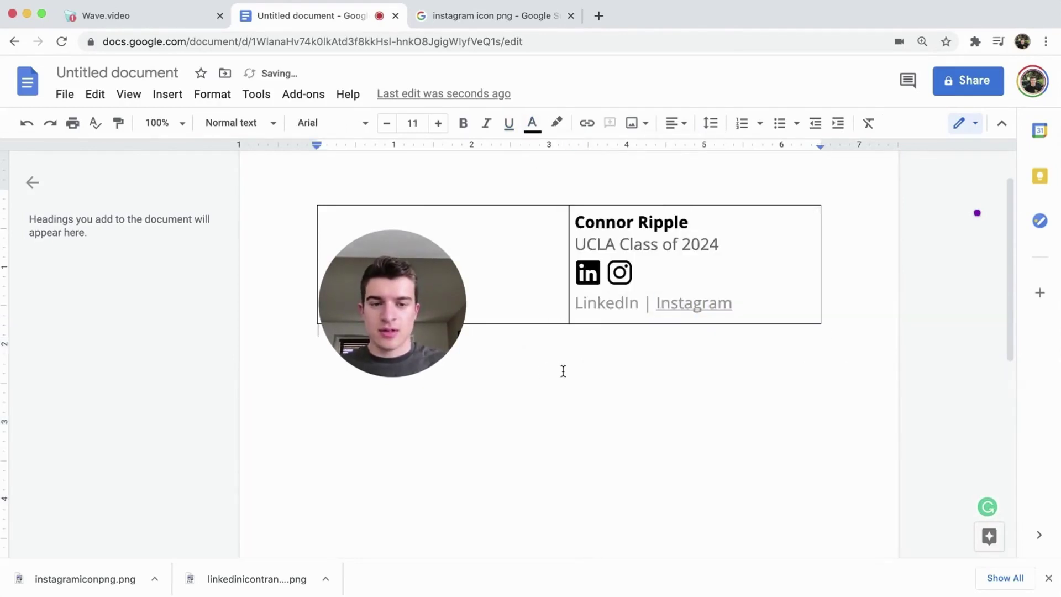
click(687, 308)
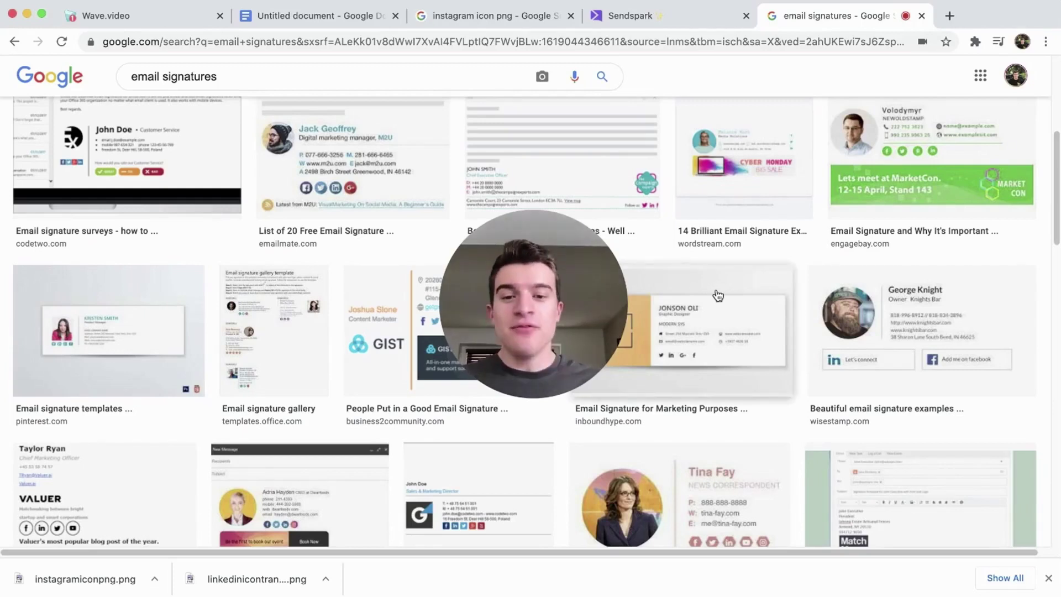
- Scroll through the Google Images results of example email signatures
scroll(718, 295, down, 1)
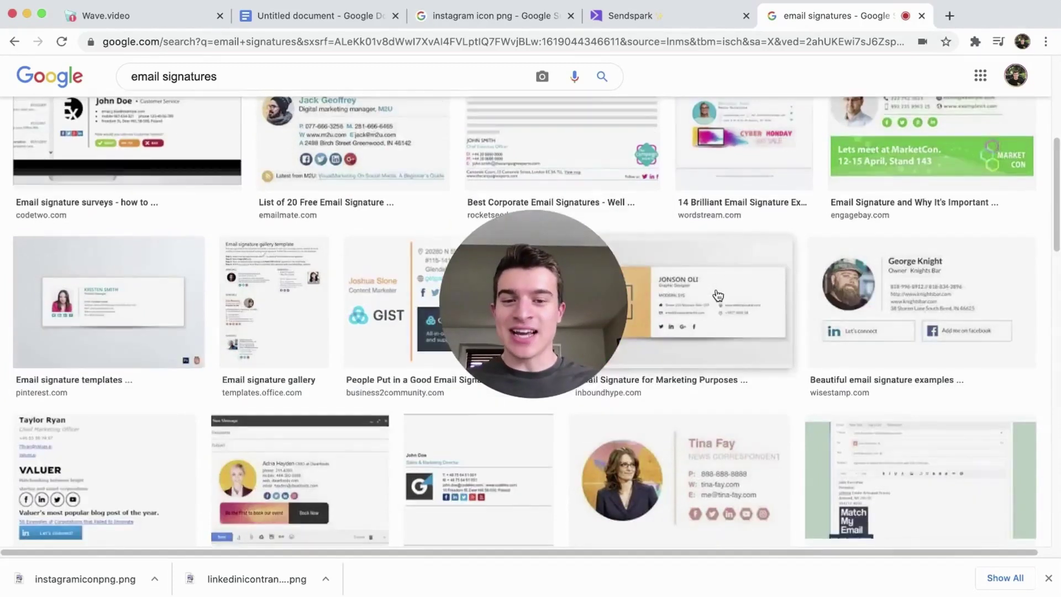
scroll(718, 295, down, 1)
scroll(718, 295, down, 1)
scroll(719, 295, down, 1)
scroll(718, 295, down, 2)
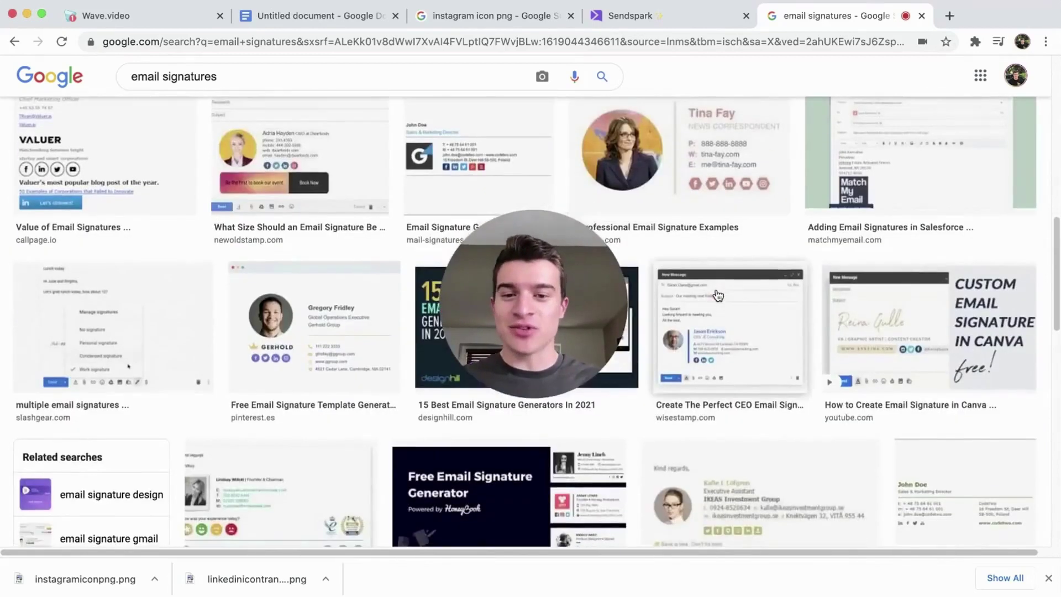
scroll(718, 295, down, 1)
scroll(718, 294, down, 3)
scroll(718, 295, down, 1)
scroll(719, 294, down, 3)
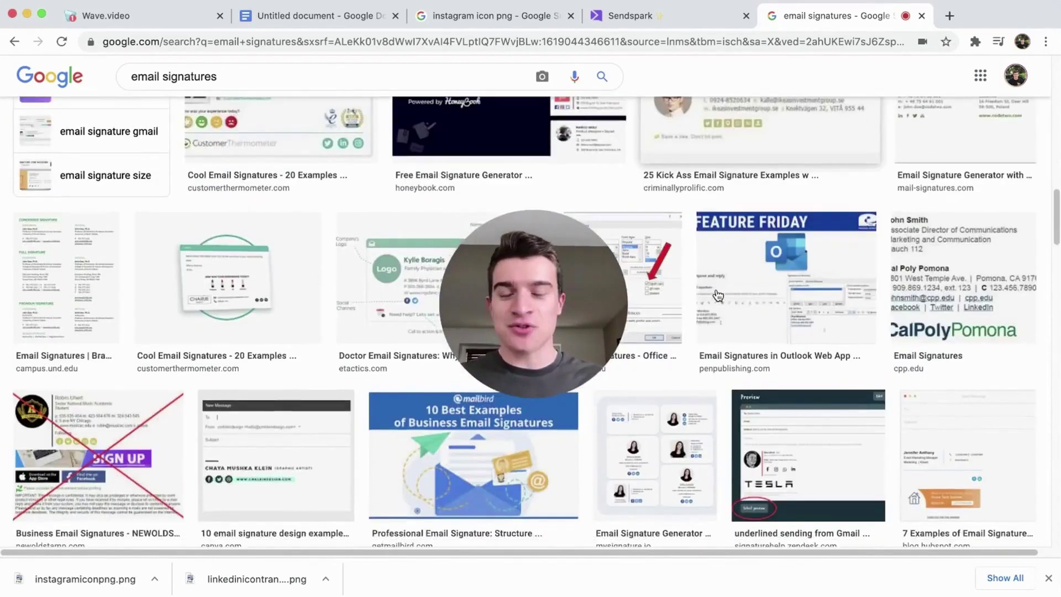
scroll(718, 295, down, 2)
scroll(713, 295, down, 1)
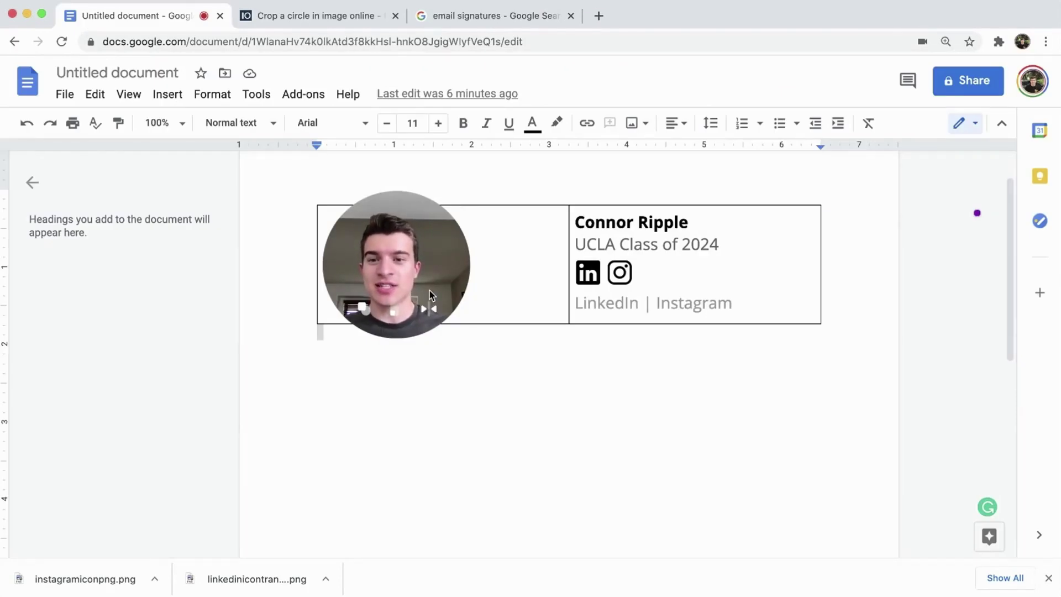
- Load the portrait photo and fit the crop circle over the head and shoulders
click(329, 15)
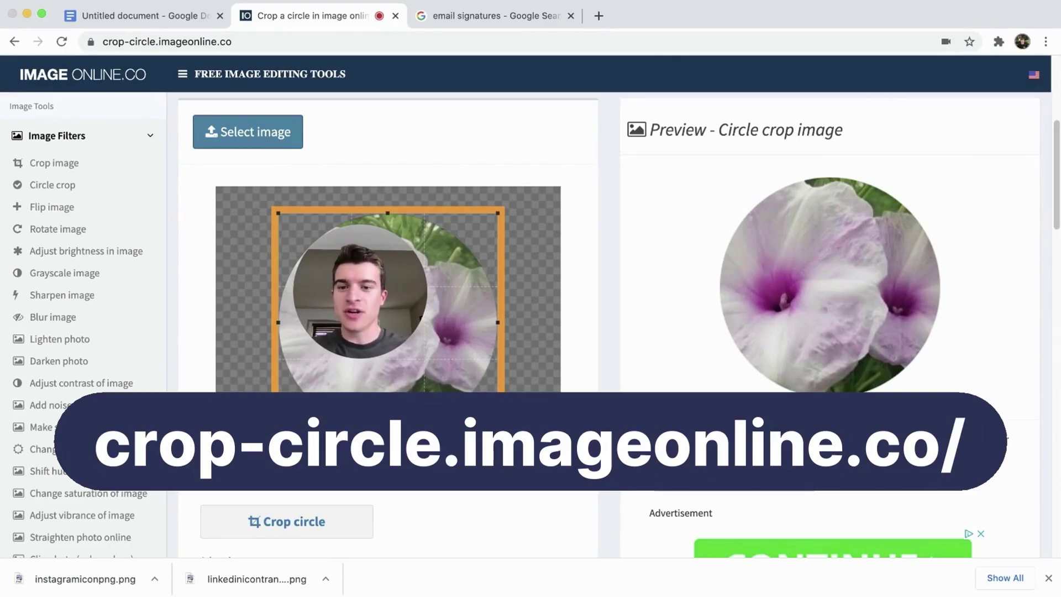
click(266, 146)
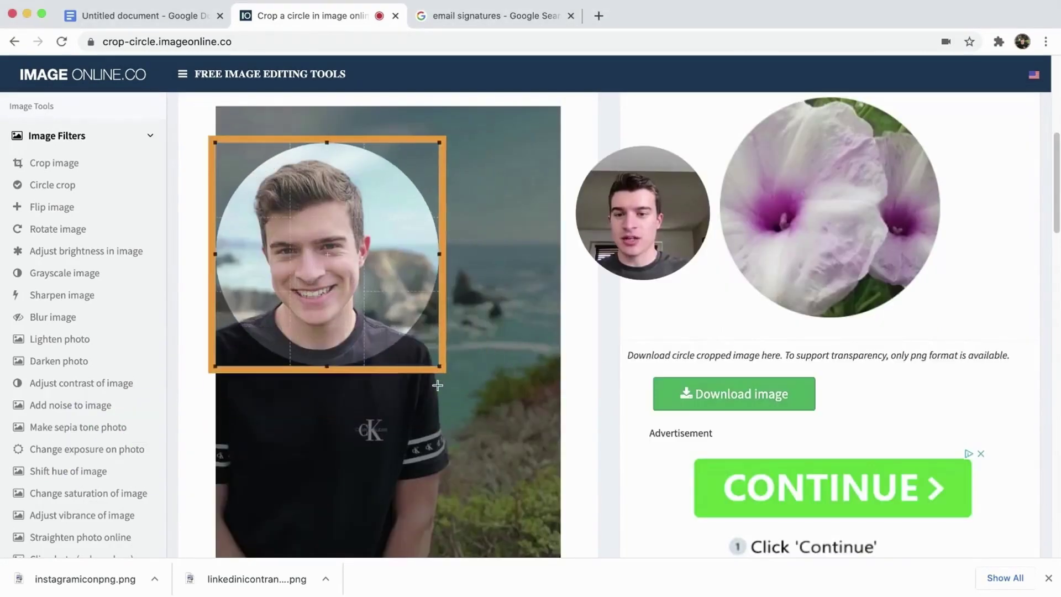
drag(492, 419, 425, 365)
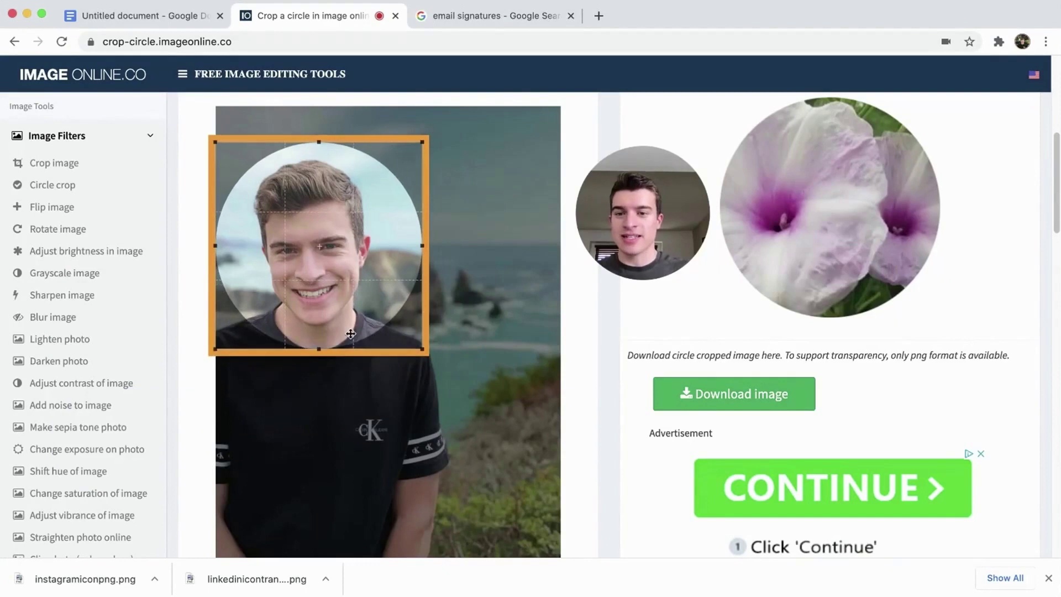
drag(344, 333, 343, 346)
- Crop the photo to the circle and download the circular PNG
click(303, 439)
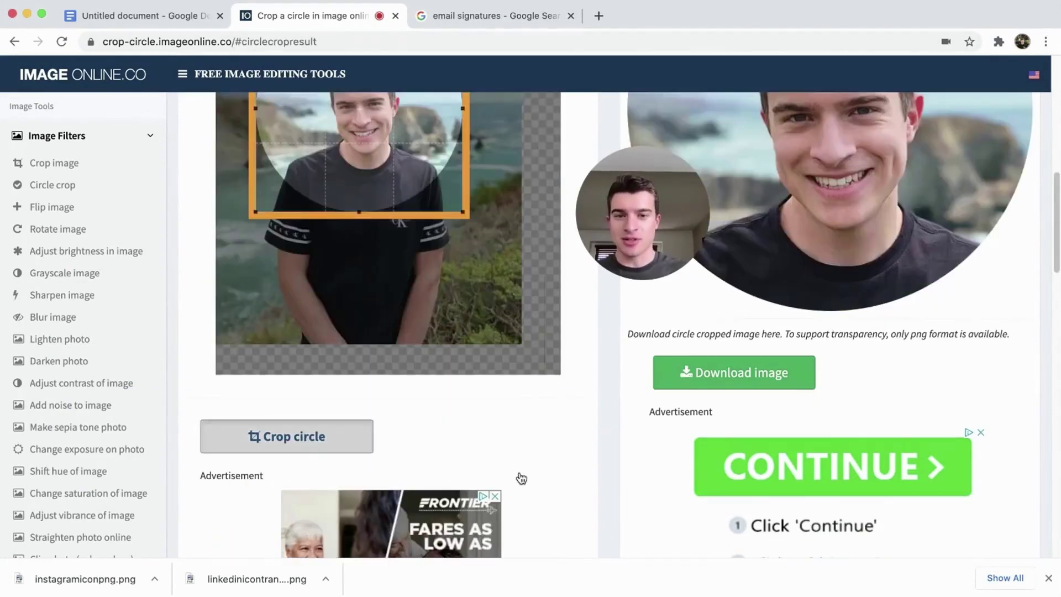
scroll(681, 510, down, 3)
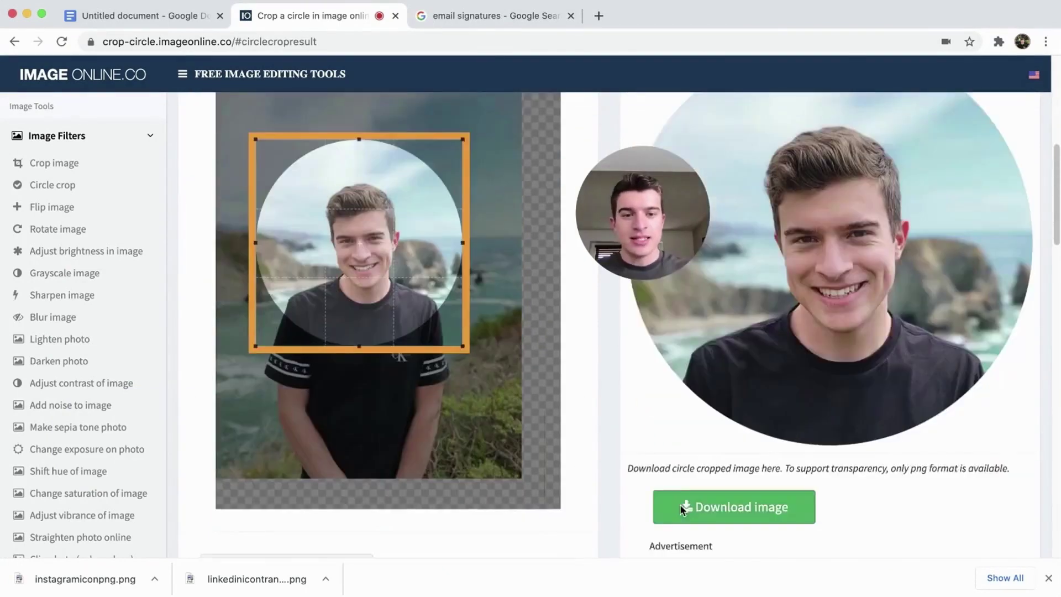
click(718, 456)
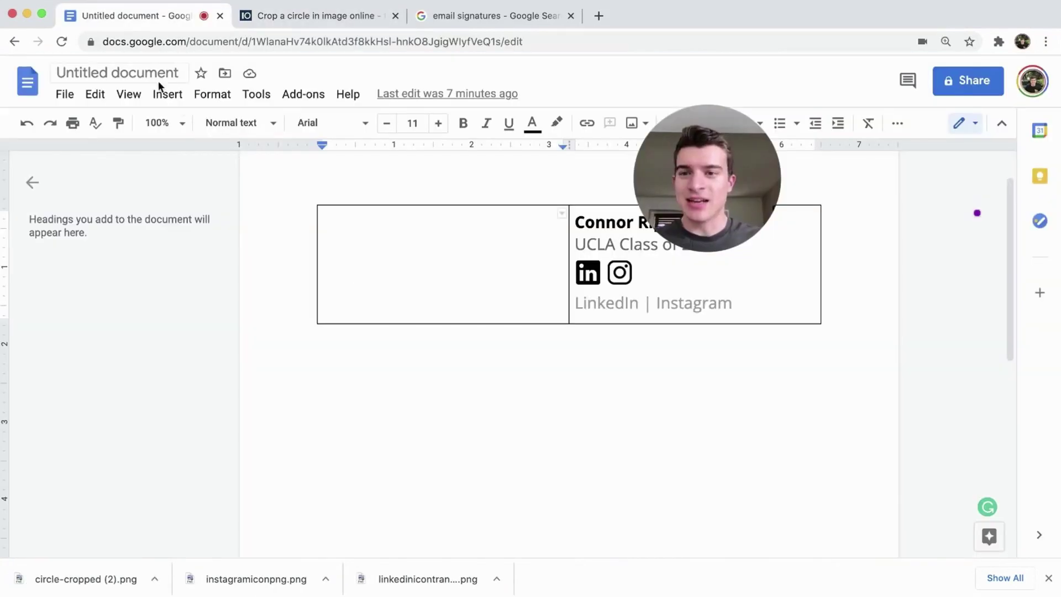
- Upload the circular headshot into the left cell, shrink and center it, and narrow that column
click(167, 94)
mouse_move(194, 123)
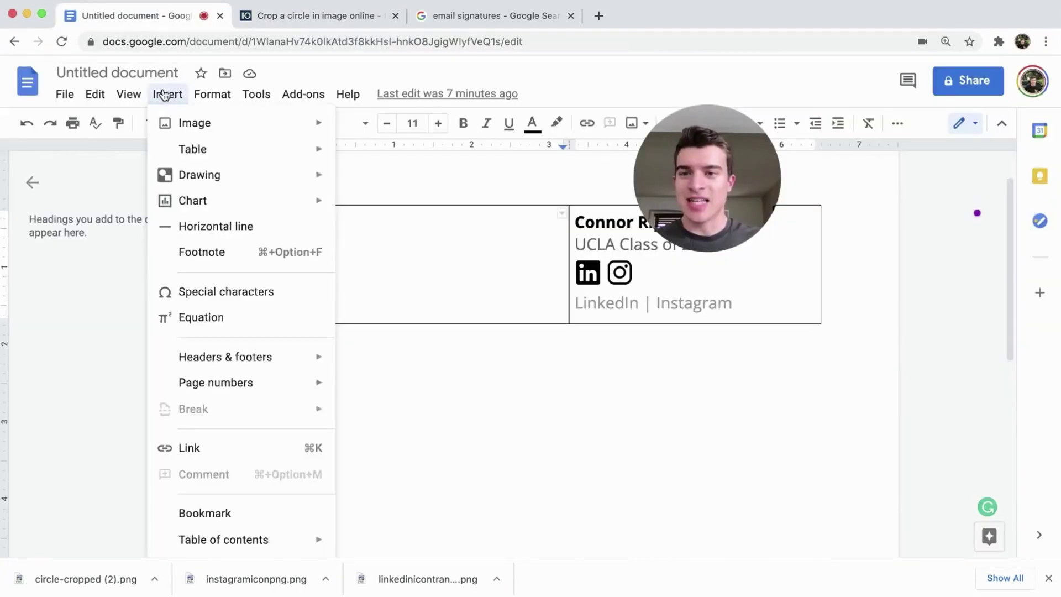
click(370, 129)
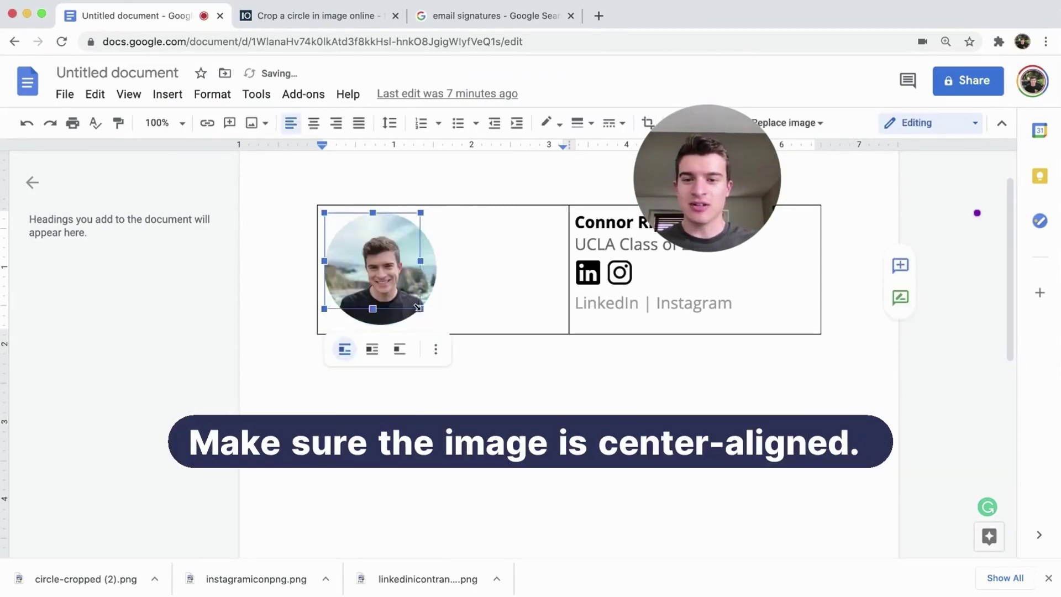
drag(418, 307, 409, 299)
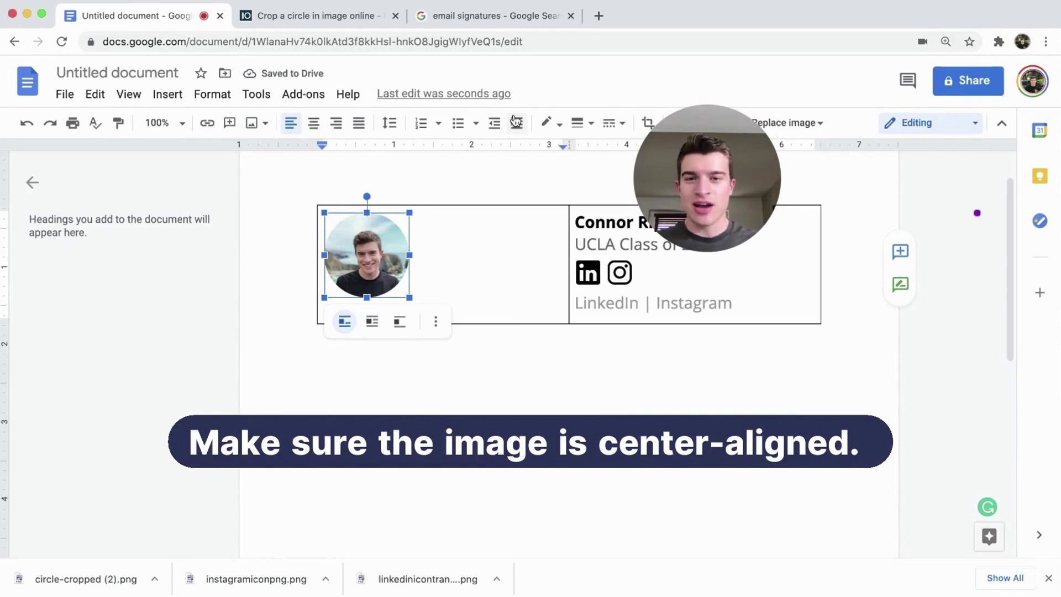
click(313, 122)
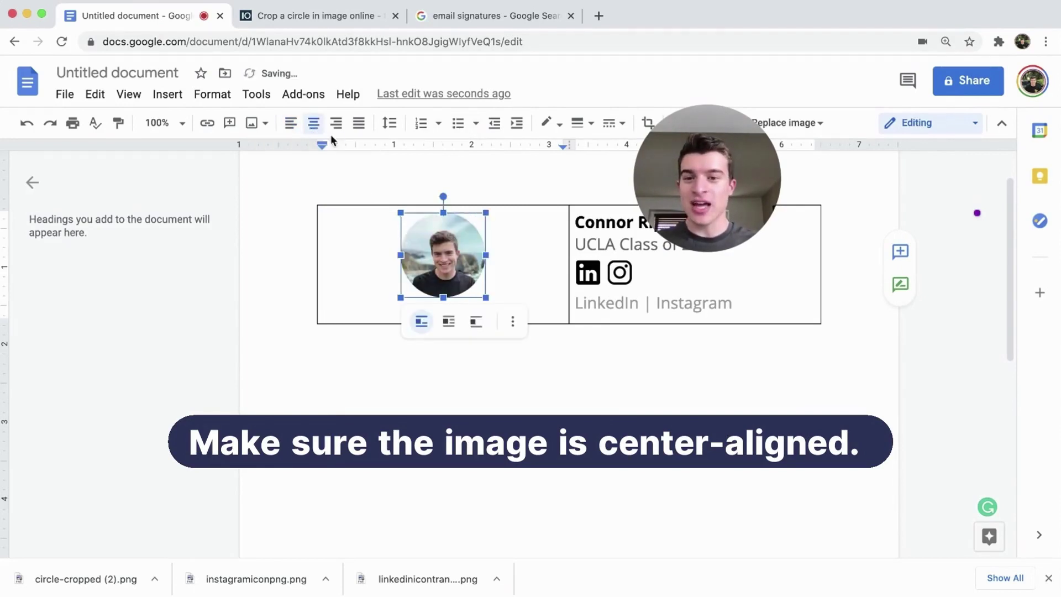
mouse_move(570, 219)
mouse_down()
mouse_move(431, 219)
mouse_move(415, 229)
mouse_up()
click(314, 123)
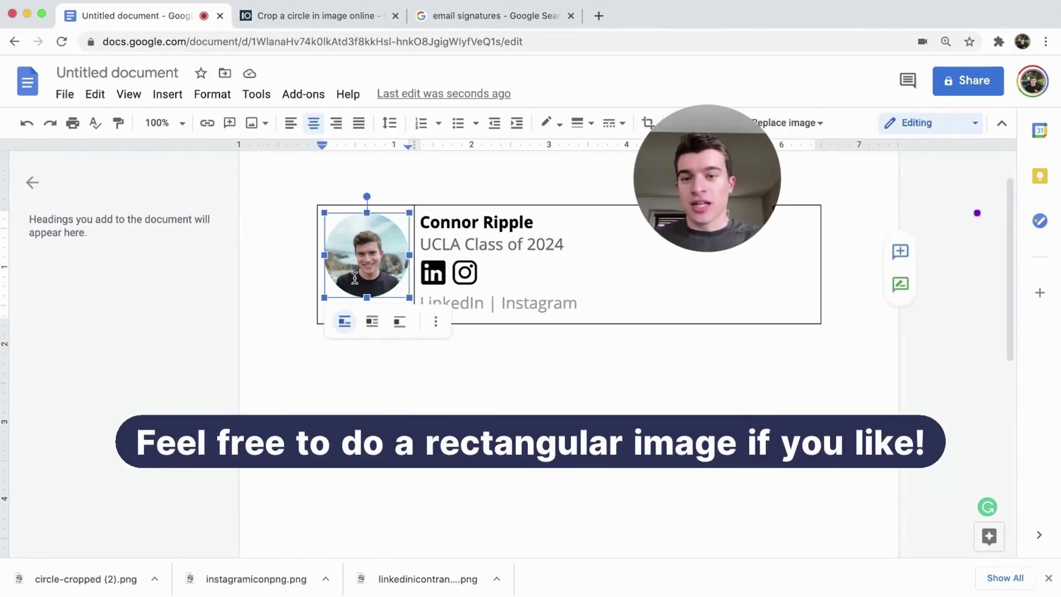
- Replace the circular photo with a rectangular photo uploaded from the computer
key(Delete)
click(167, 94)
mouse_move(194, 123)
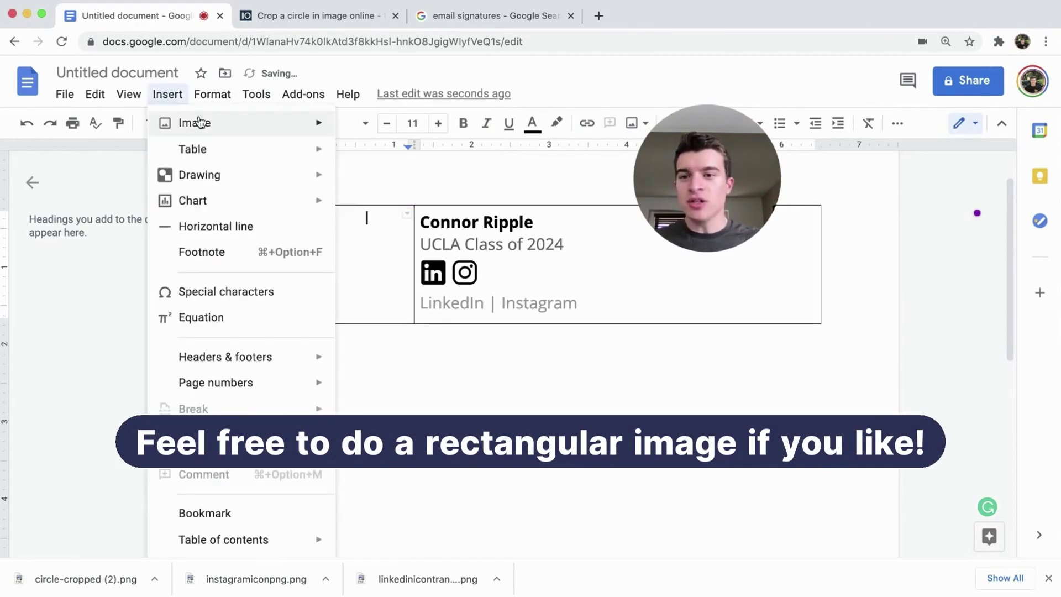
click(364, 128)
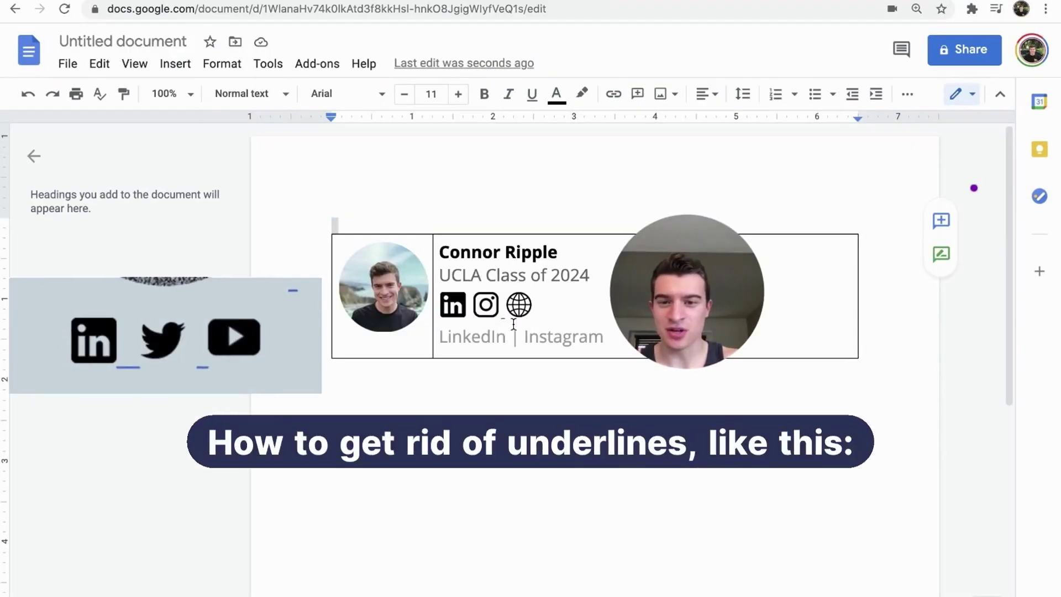
- Select the whole row of social icons and clear their link underlines
click(520, 304)
drag(536, 306, 440, 305)
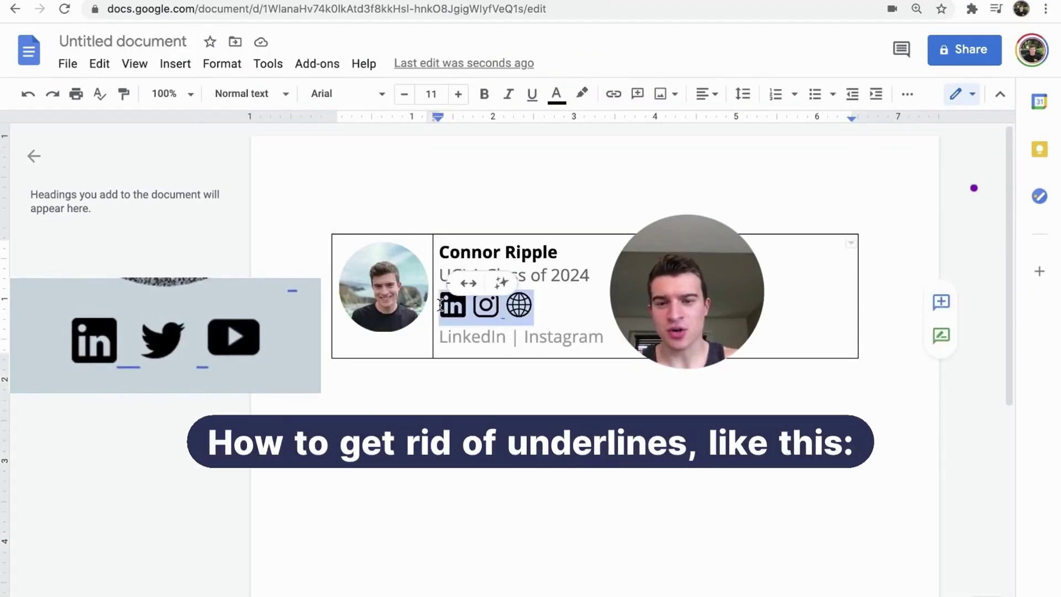
click(532, 95)
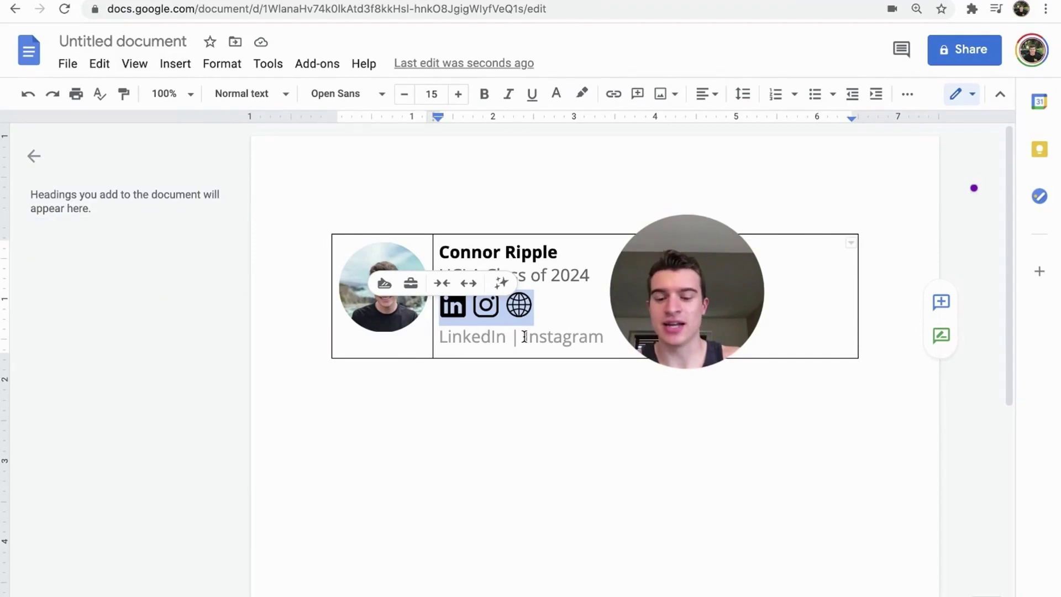
- Paste the LinkedIn, Instagram and globe icons under the photo and shrink them
click(324, 354)
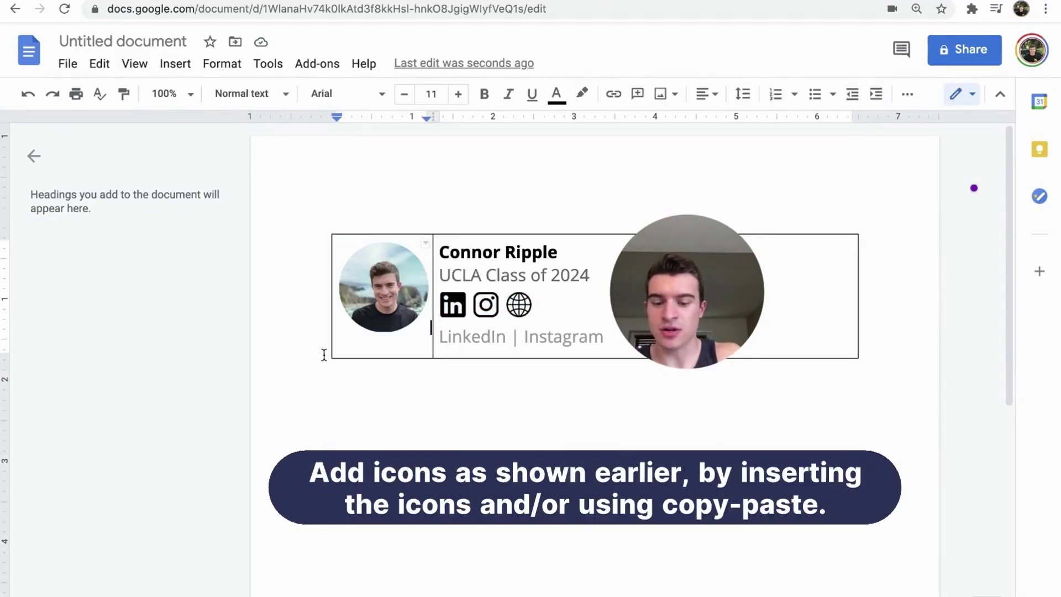
key(ctrl+v)
click(369, 352)
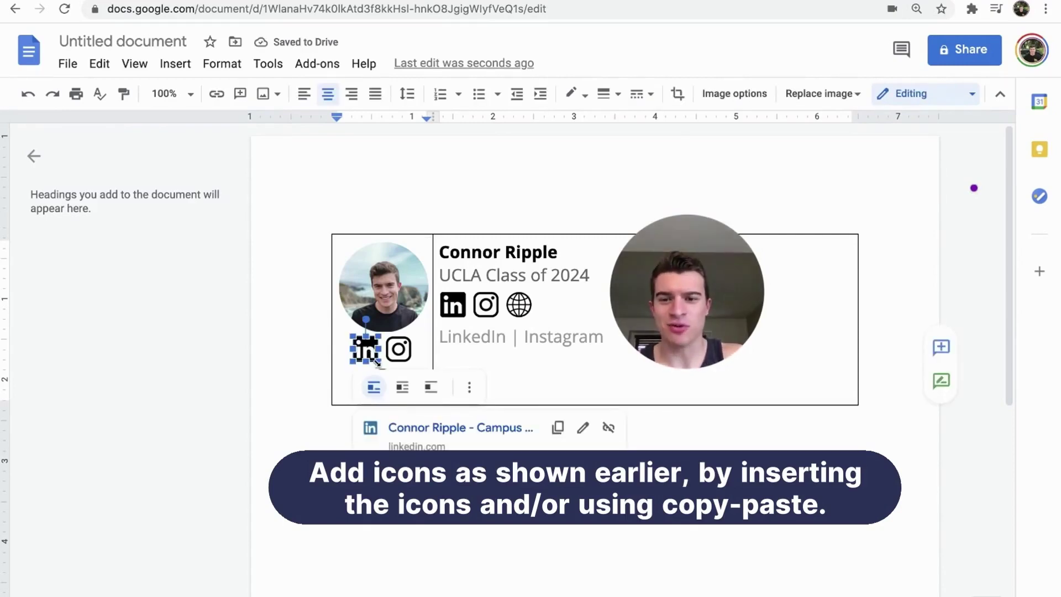
drag(377, 362, 365, 350)
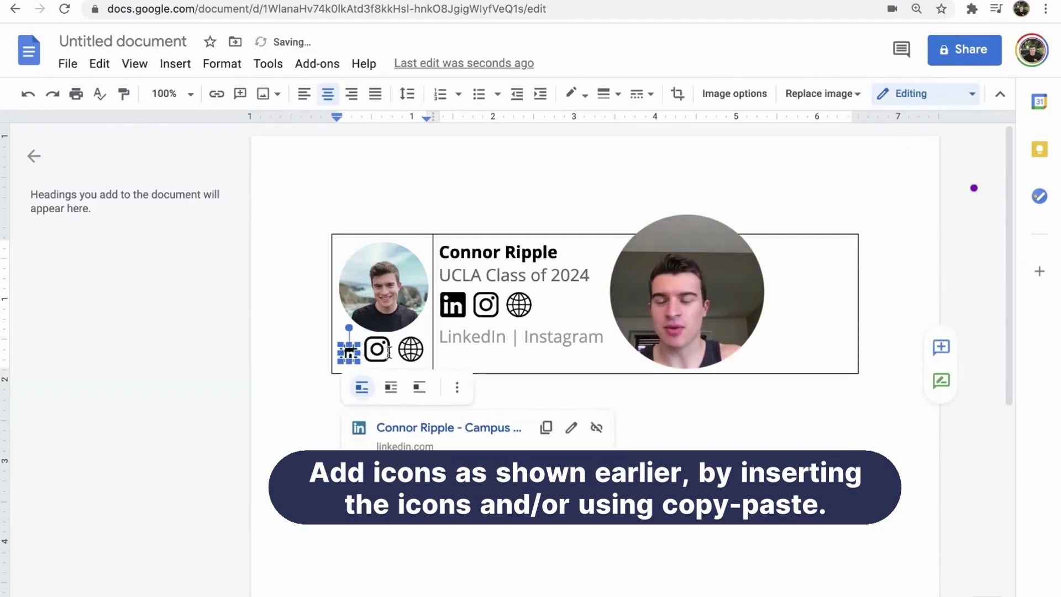
click(407, 347)
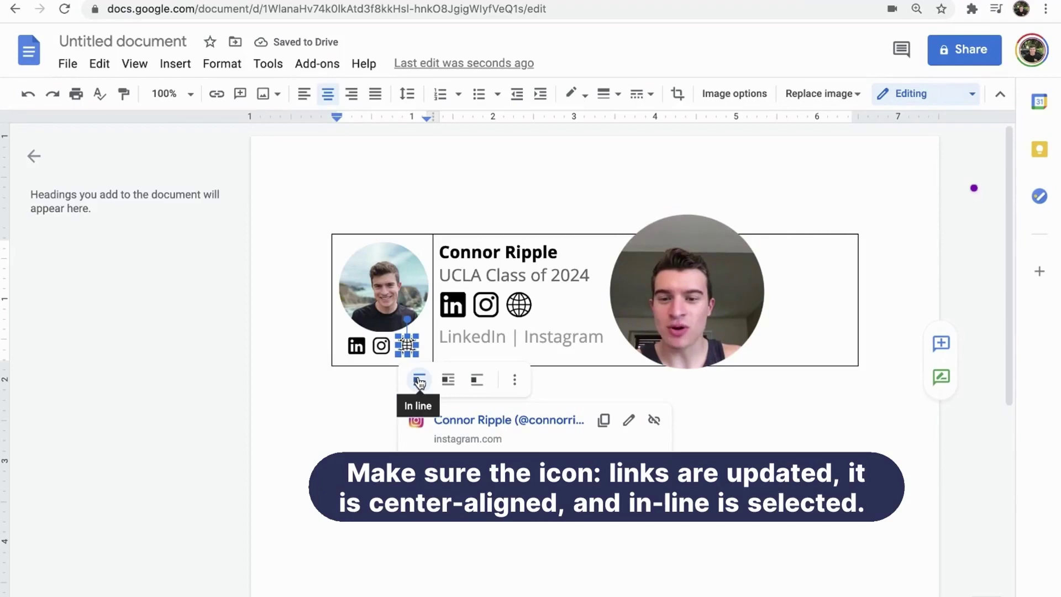
click(382, 346)
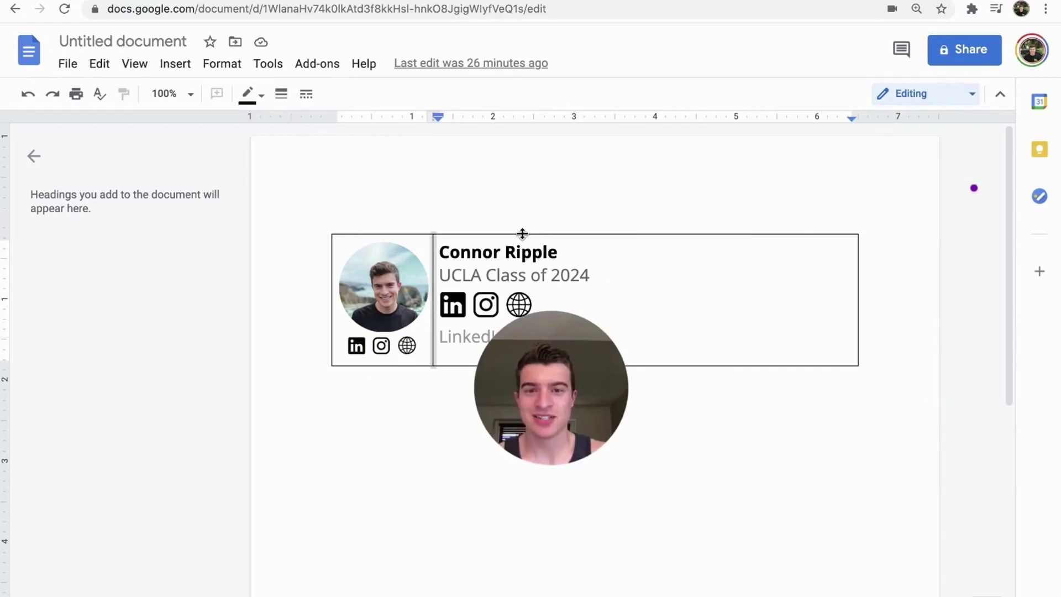
- Set the right cell's top border width to 0pt
click(522, 234)
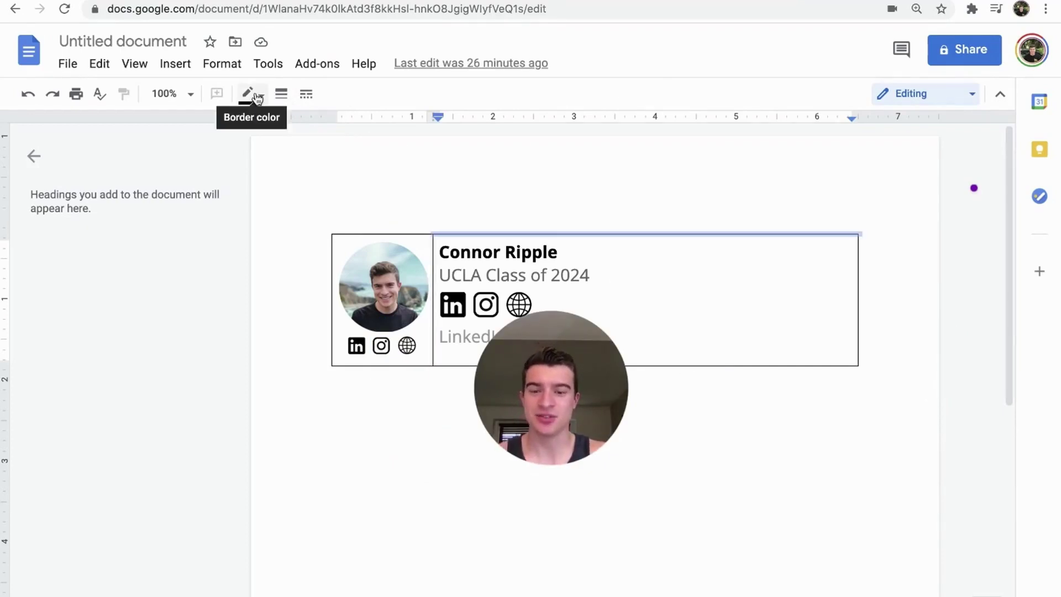
click(506, 233)
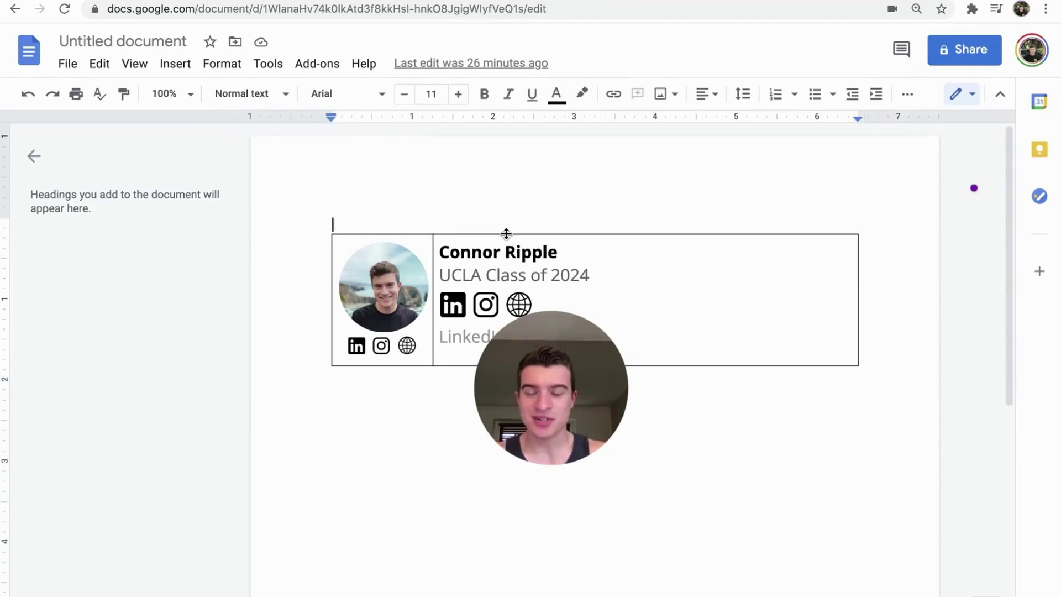
click(507, 233)
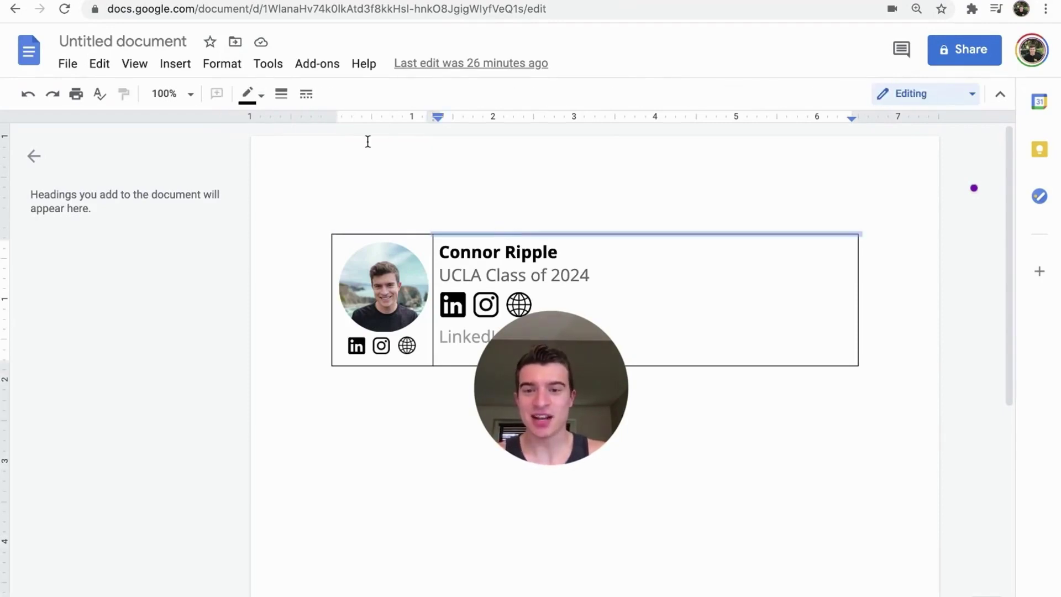
click(282, 94)
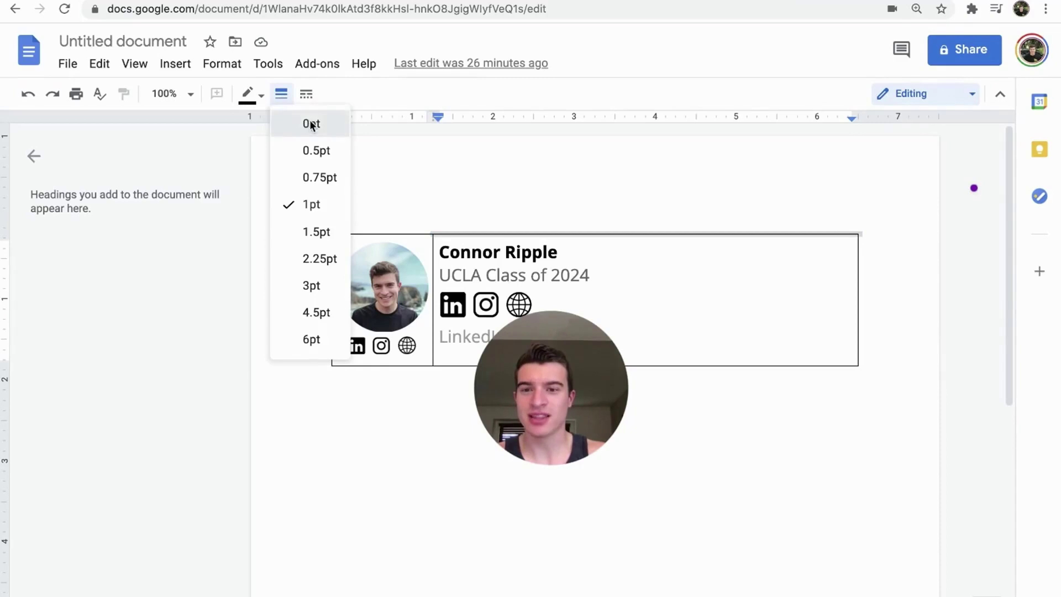
click(307, 123)
- Select the left top, left and right bottom, outer side and middle borders, then open Border width
click(382, 234)
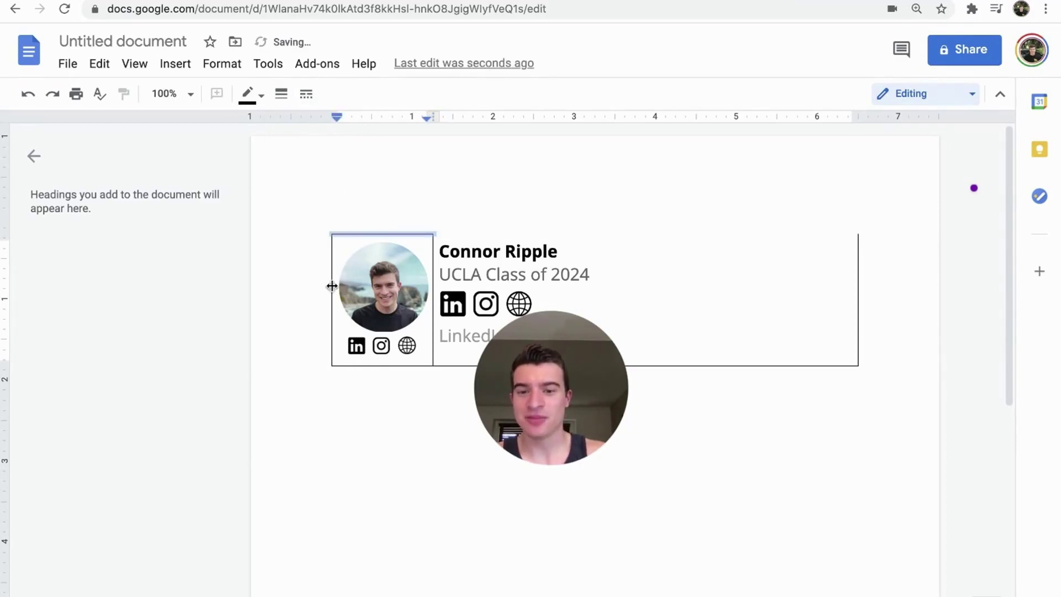
shift+click(759, 365)
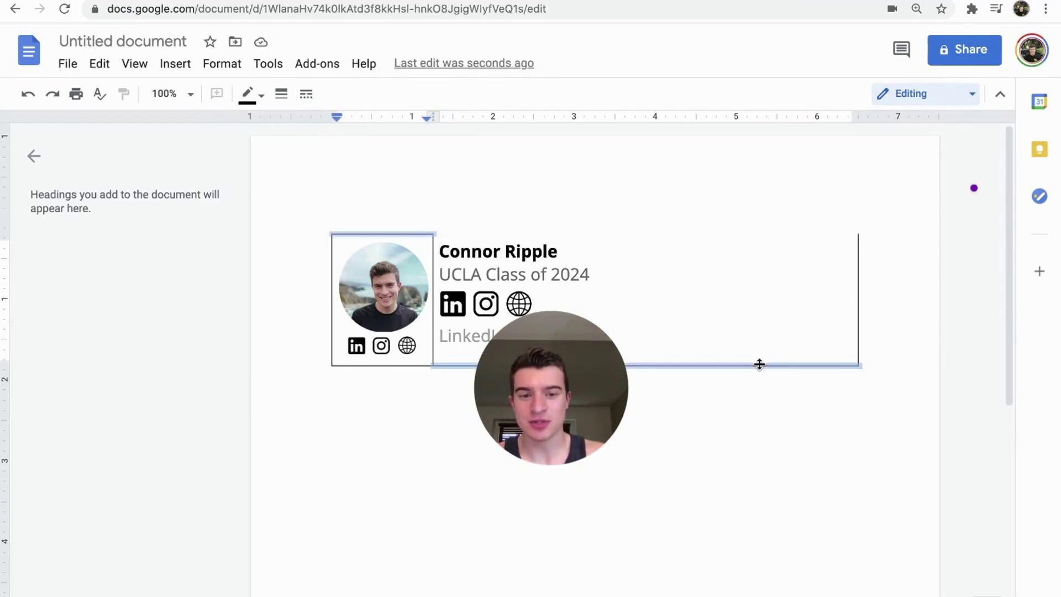
shift+click(858, 324)
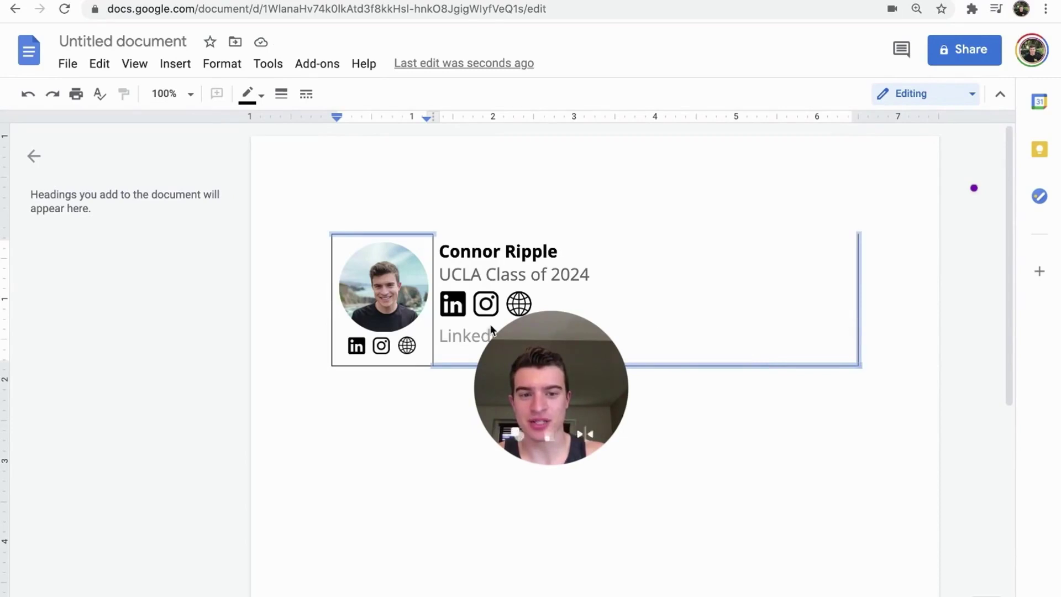
shift+click(340, 365)
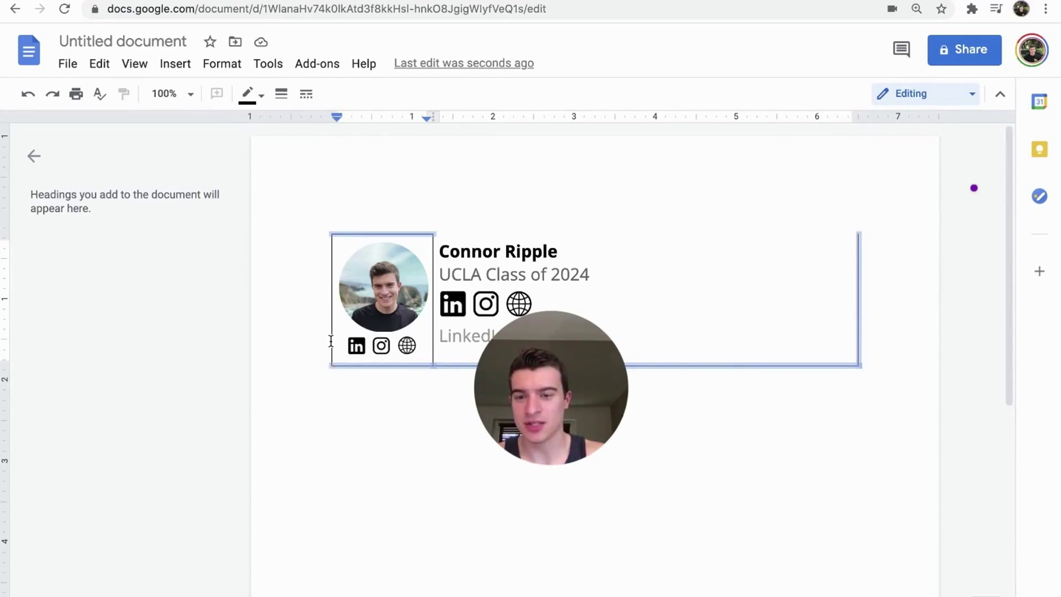
shift+click(331, 342)
shift+click(435, 341)
click(281, 93)
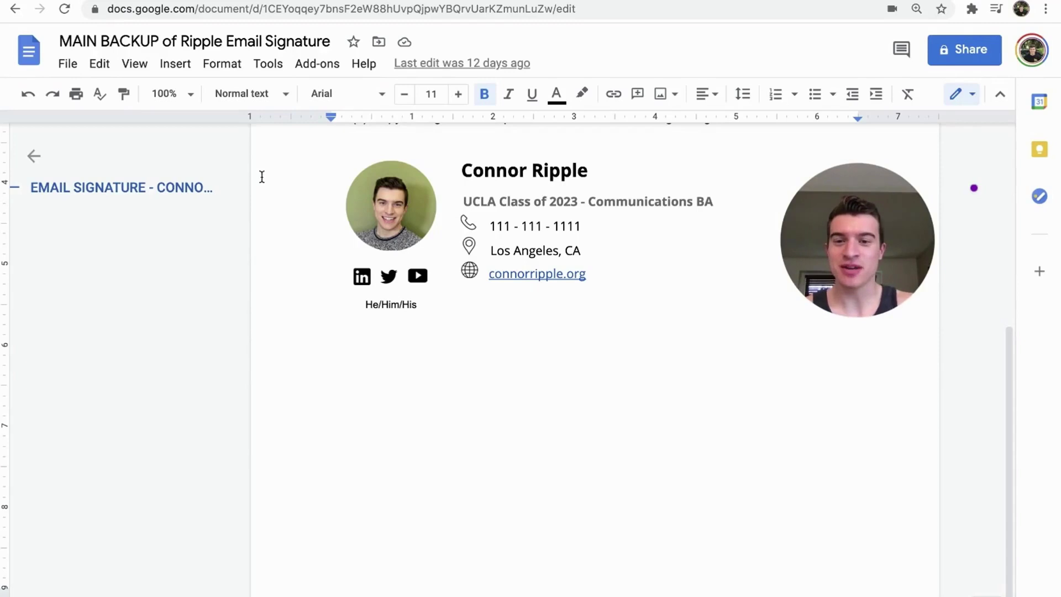
- Select the entire example signature table for copying
drag(325, 152, 531, 436)
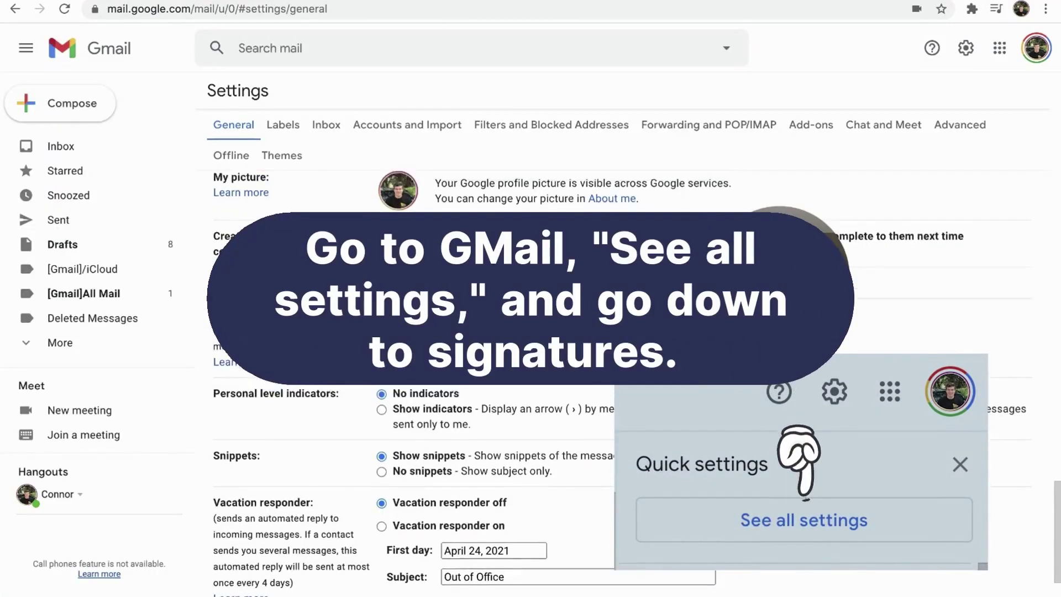
- Create a new Gmail signature named 'Signature 1' and paste the copied signature
scroll(426, 343, up, 2)
scroll(426, 343, down, 2)
click(426, 340)
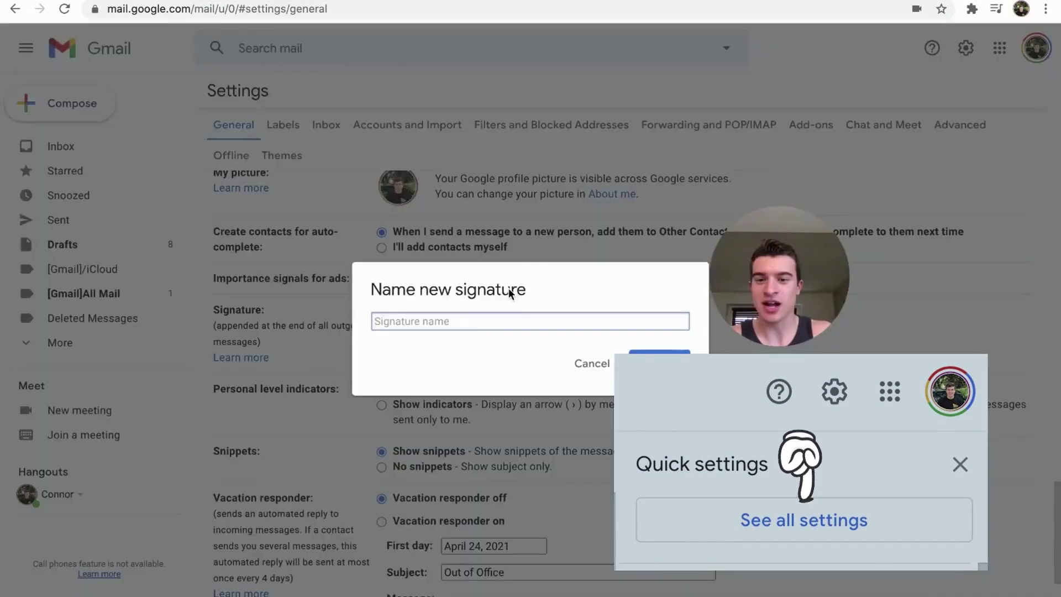
text(Si)
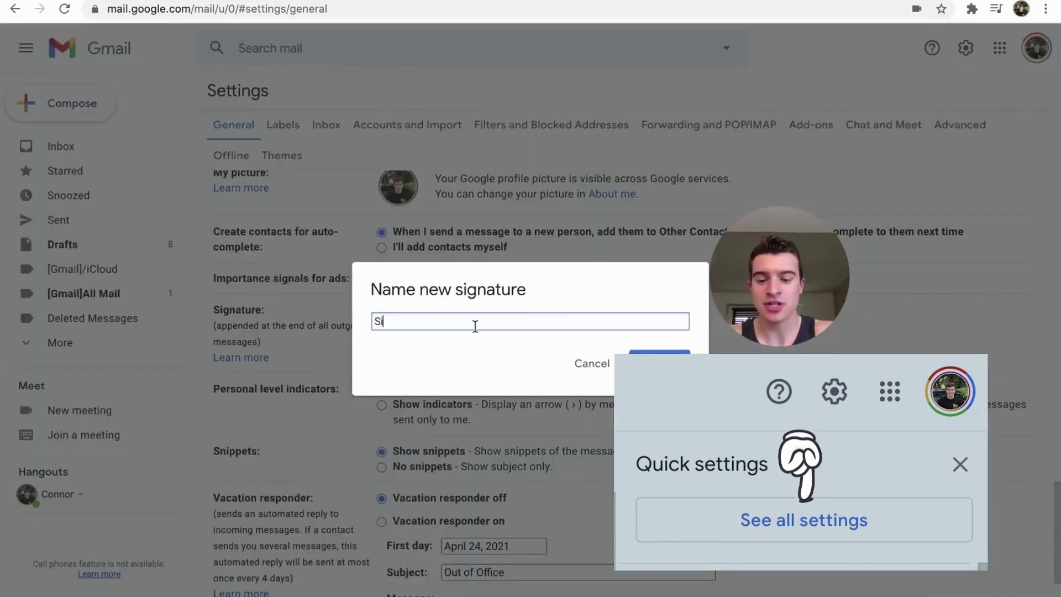
text(gnature 1)
key(Return)
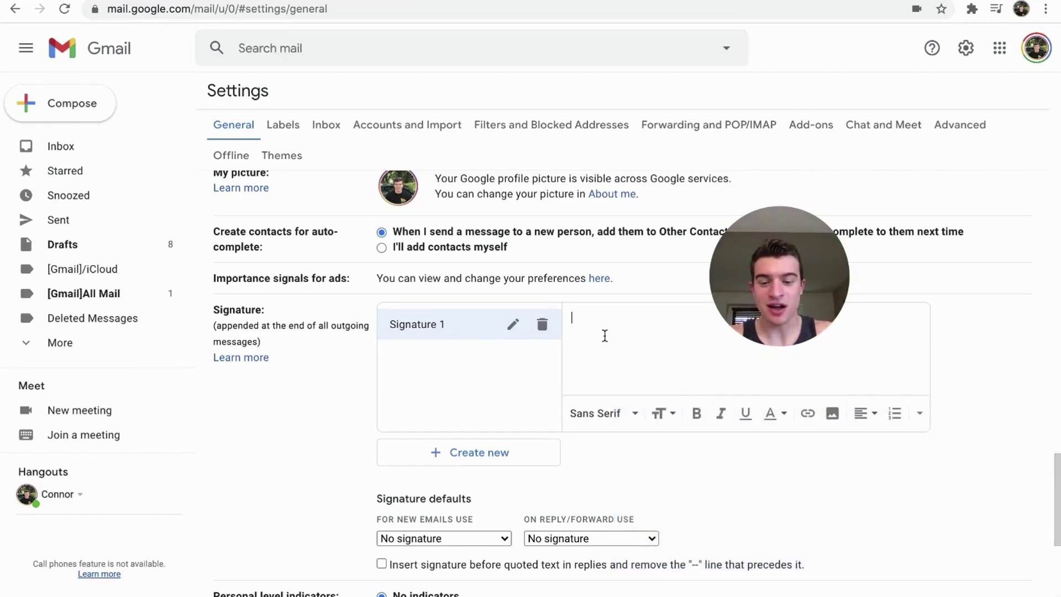
key(ctrl+v)
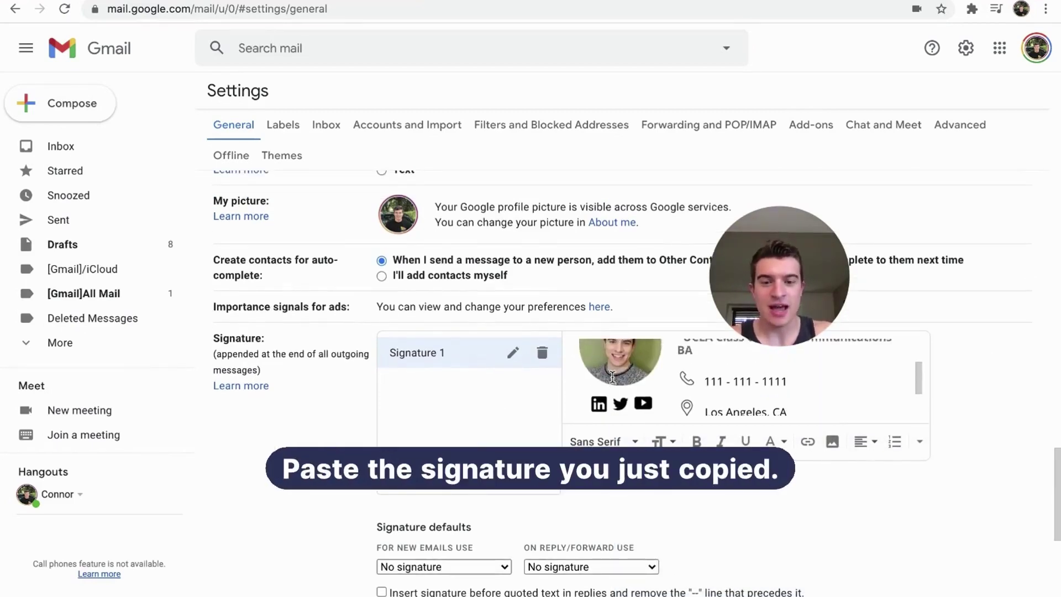
- Shorten 'Communications' to 'Comm.' and check the Los Angeles, CA location line
scroll(612, 377, up, 2)
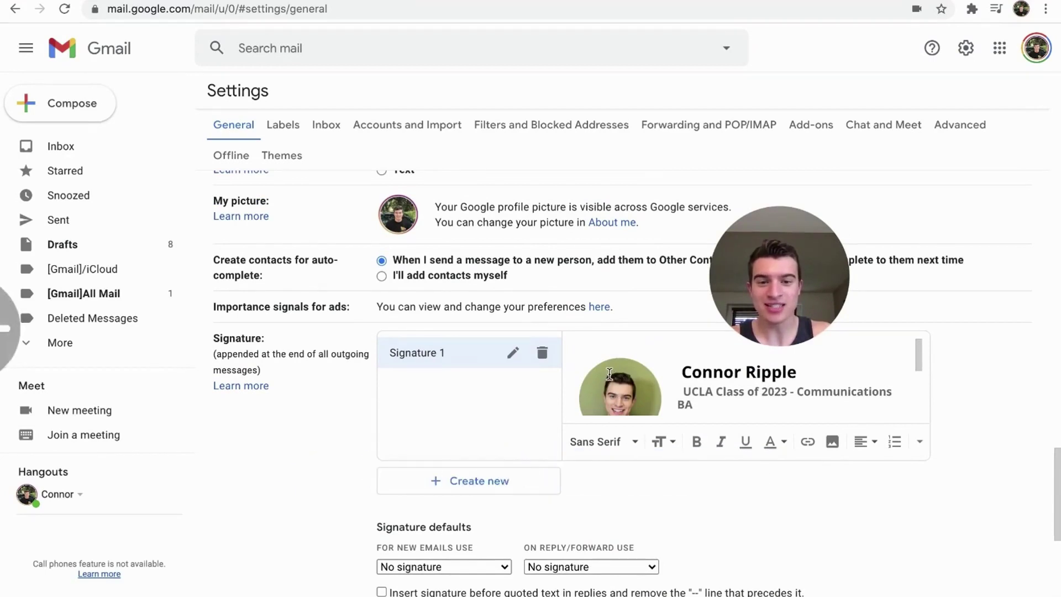
double_click(845, 391)
text(C)
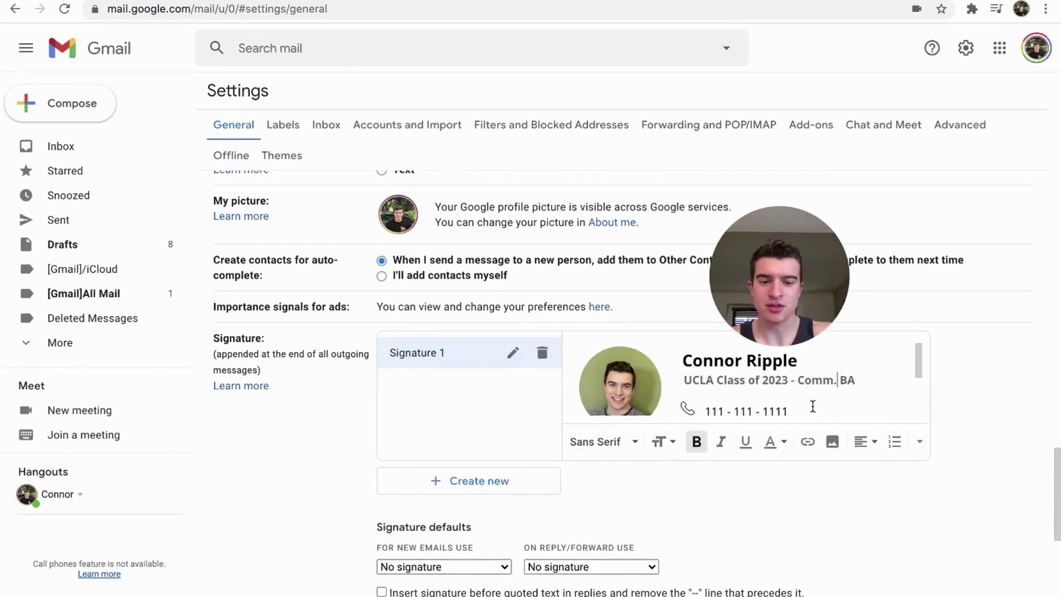
scroll(813, 407, down, 2)
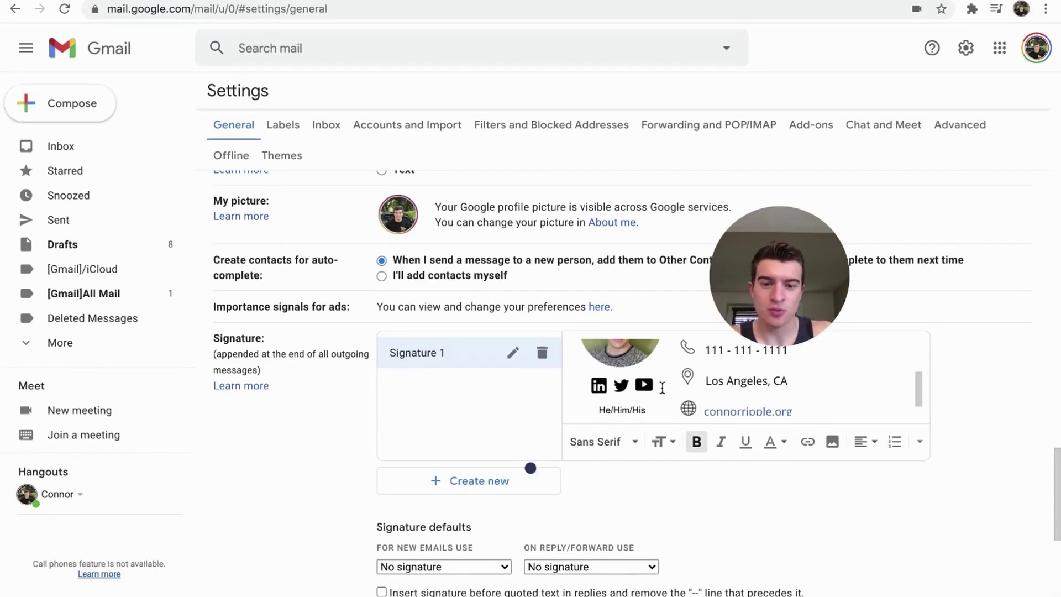
drag(791, 381, 706, 381)
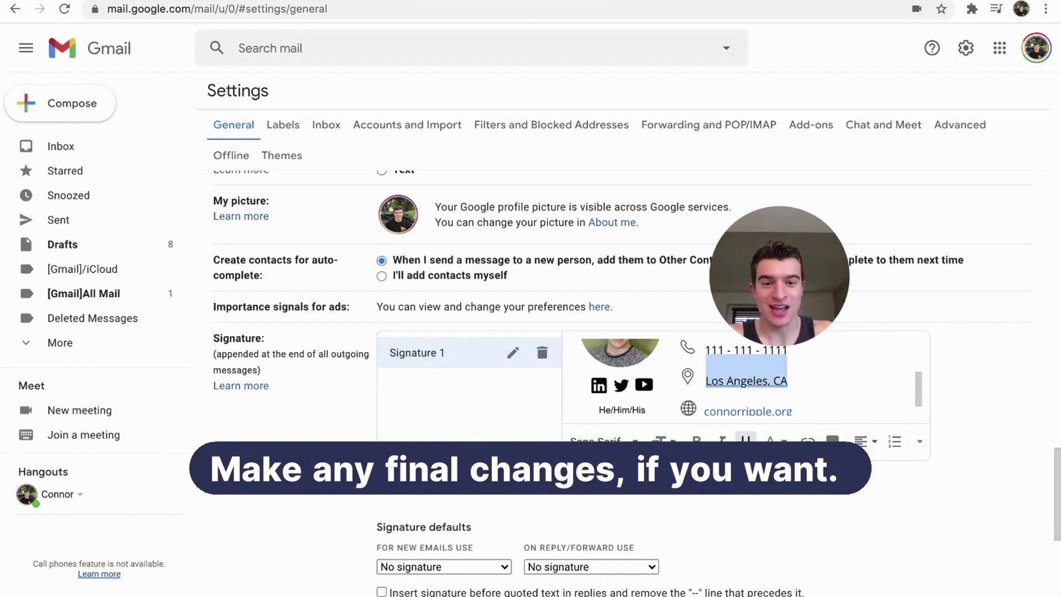
scroll(713, 410, down, 1)
click(745, 442)
click(830, 403)
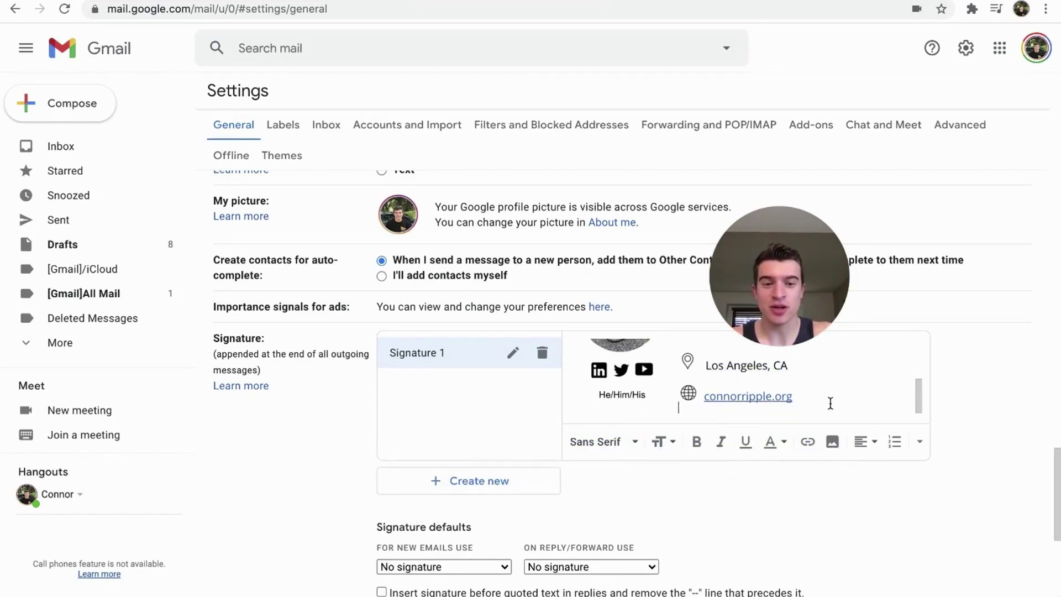
scroll(830, 403, down, 1)
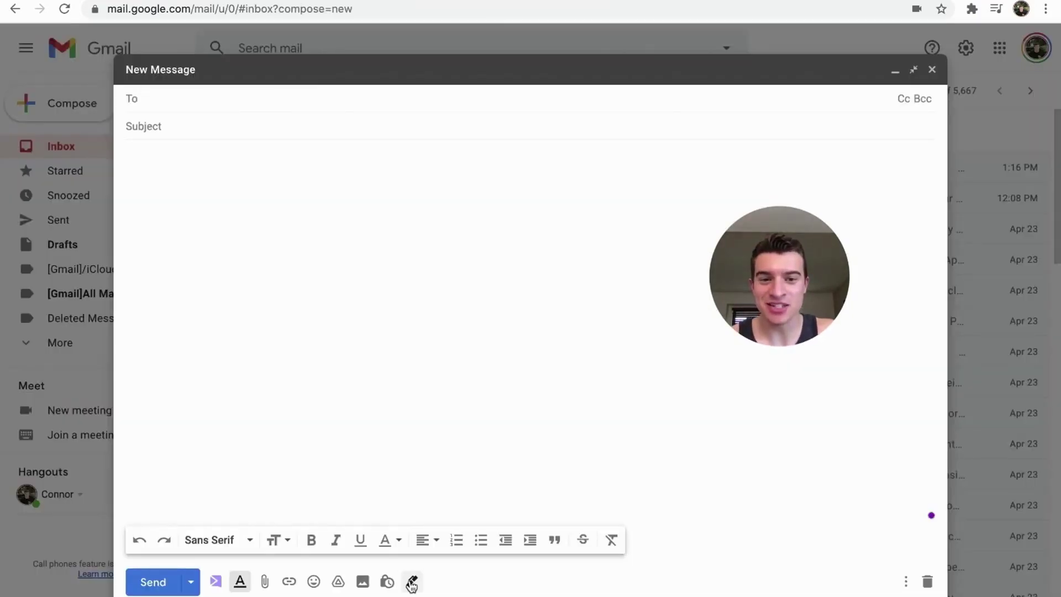
- Insert Signature 1 into the new message and enter your own Gmail address as recipient
click(411, 582)
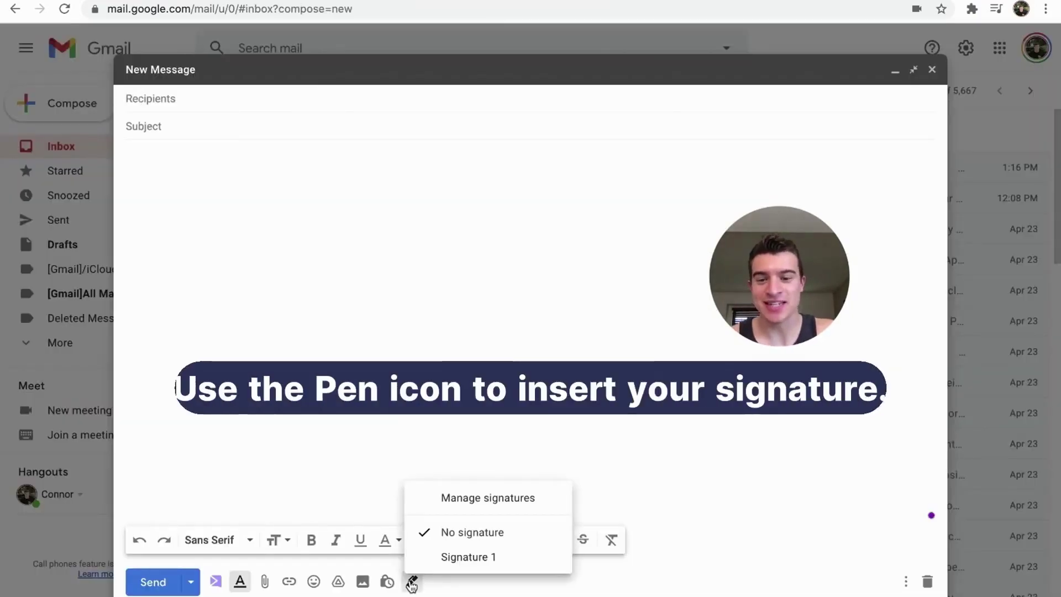
click(445, 558)
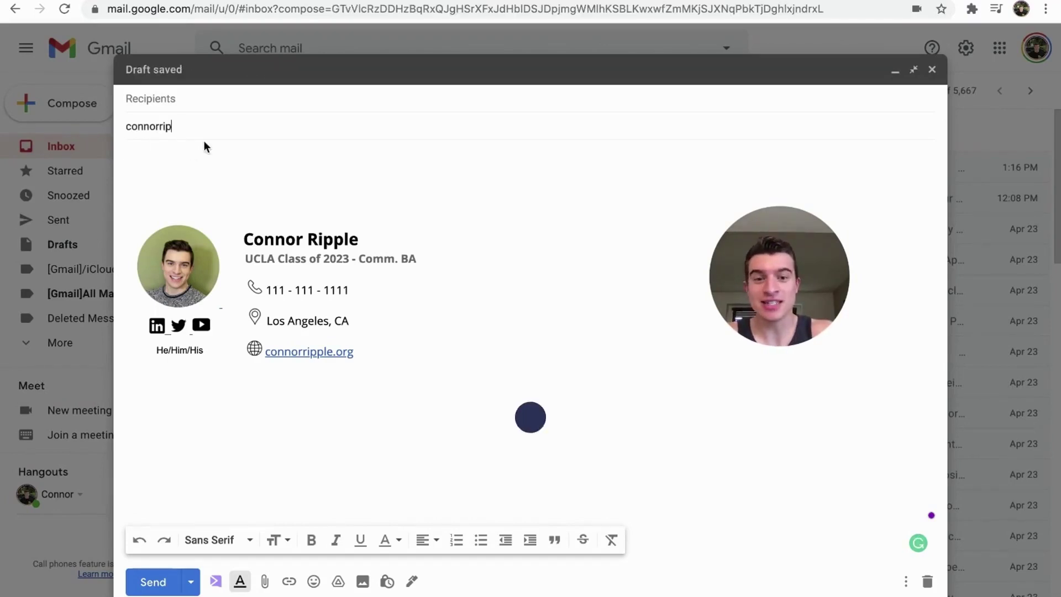
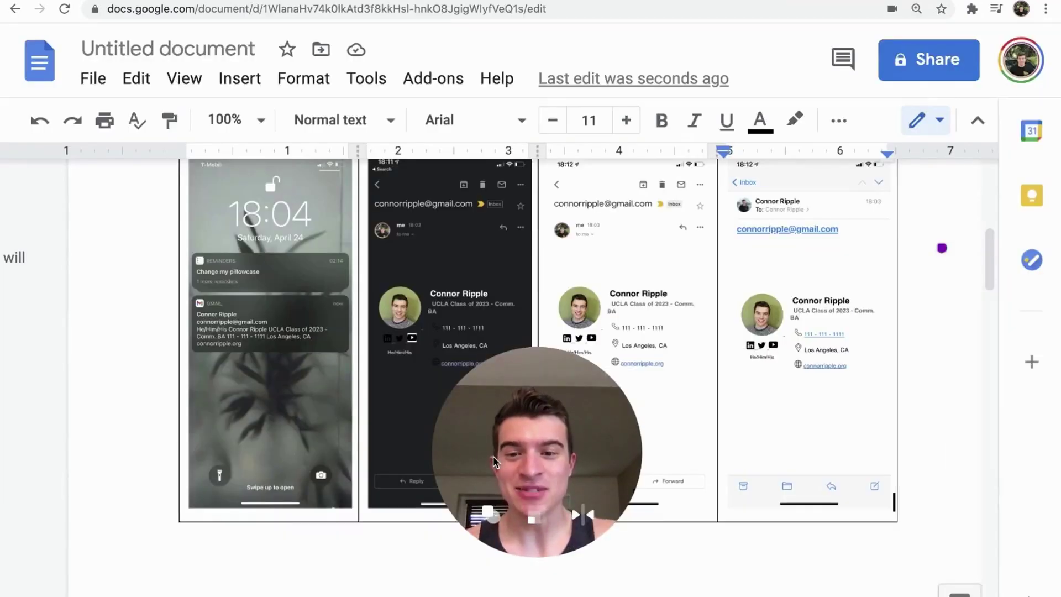
- Point out the lock-screen, dark-mode, light-mode and fourth phone email screenshots in turn
click(207, 319)
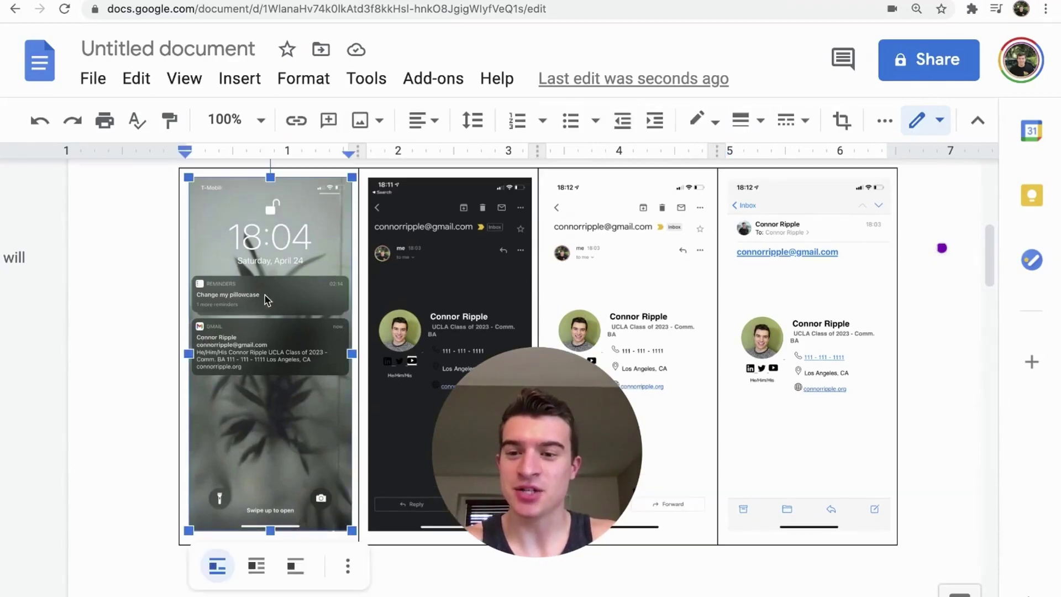
scroll(339, 318, down, 1)
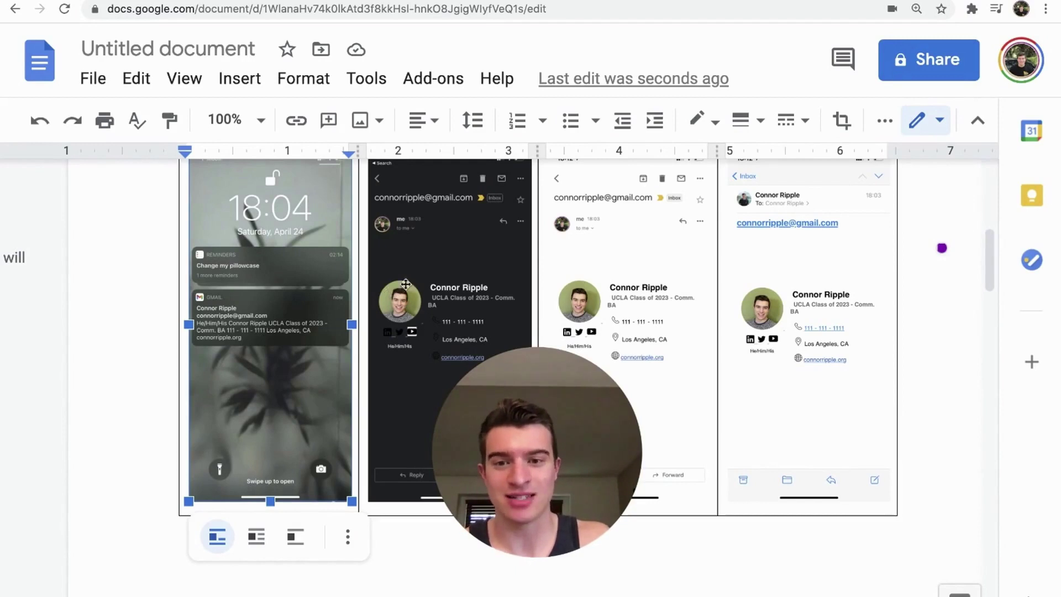
click(425, 331)
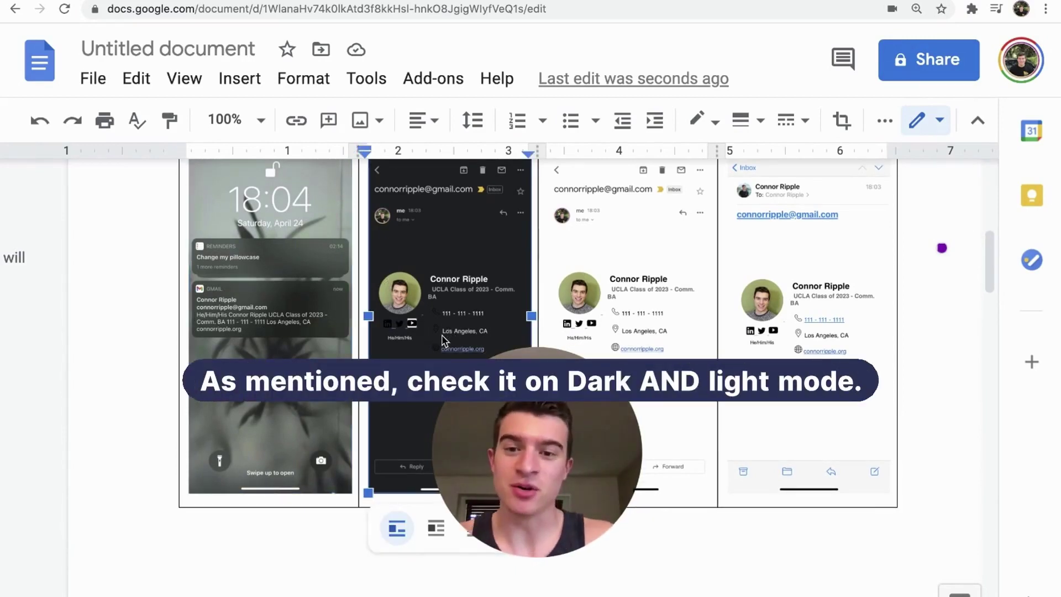
scroll(443, 340, down, 1)
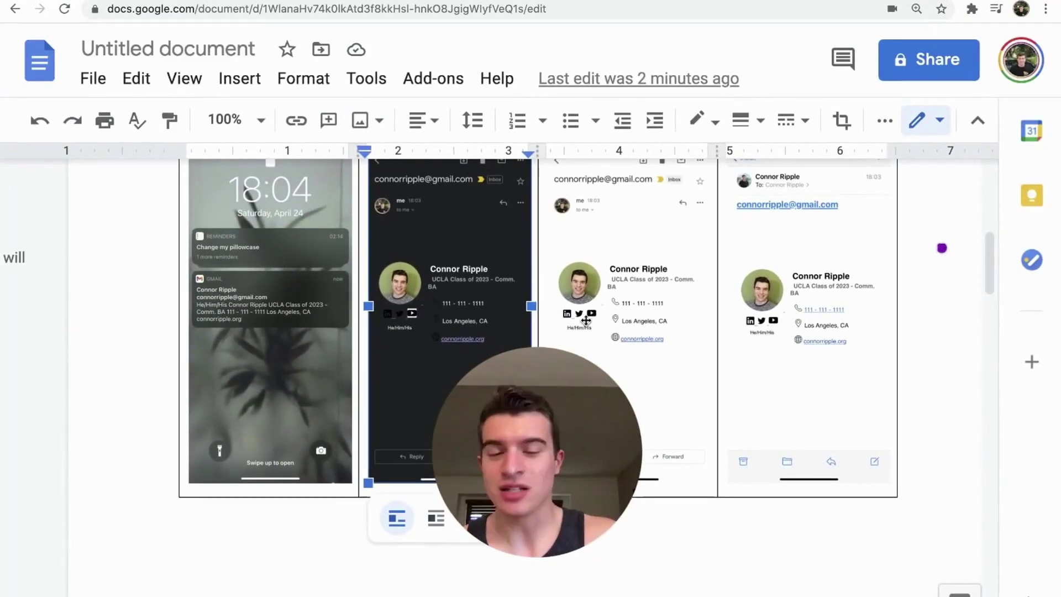
click(603, 322)
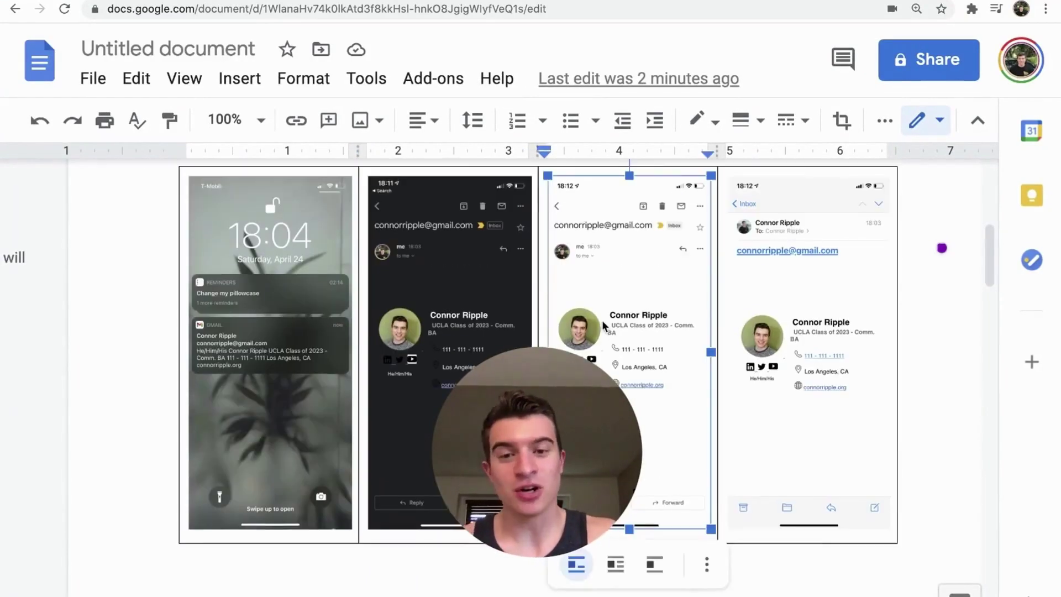
click(800, 332)
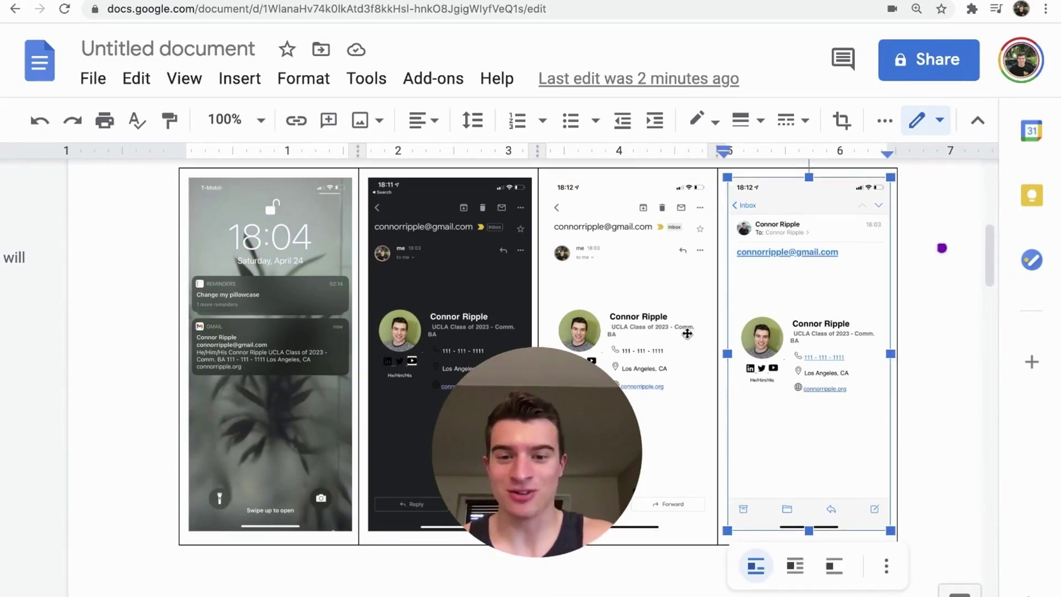